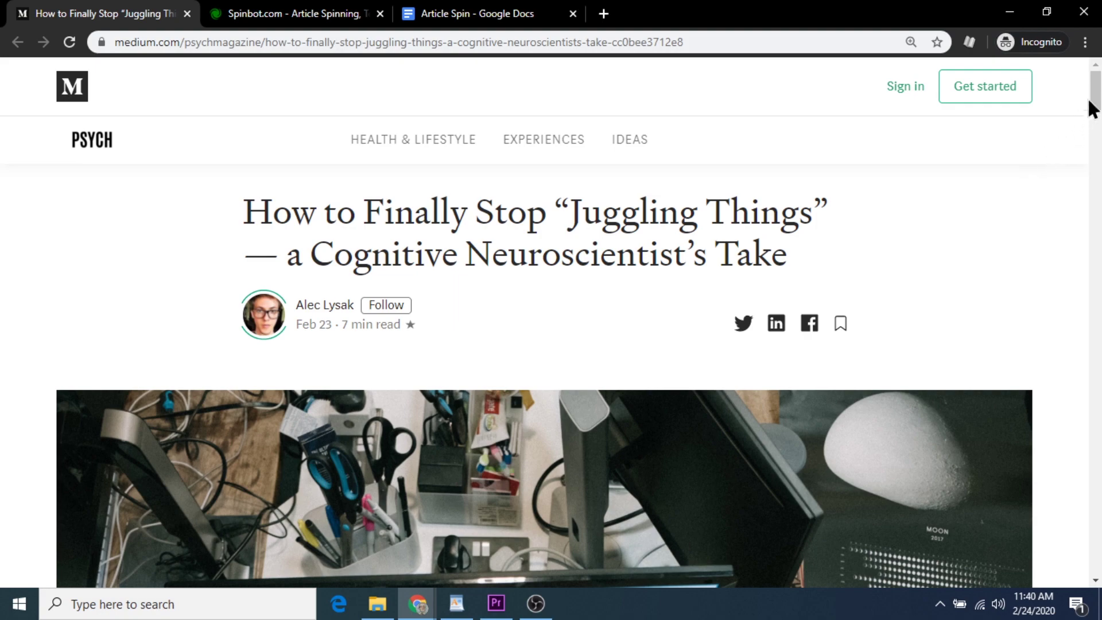
- Copy the Medium article's opening paragraph into Spinbot's text to rewrite and restore the missing initial "M" of "Multitasking"
left_click_drag(1094, 103, 1093, 169)
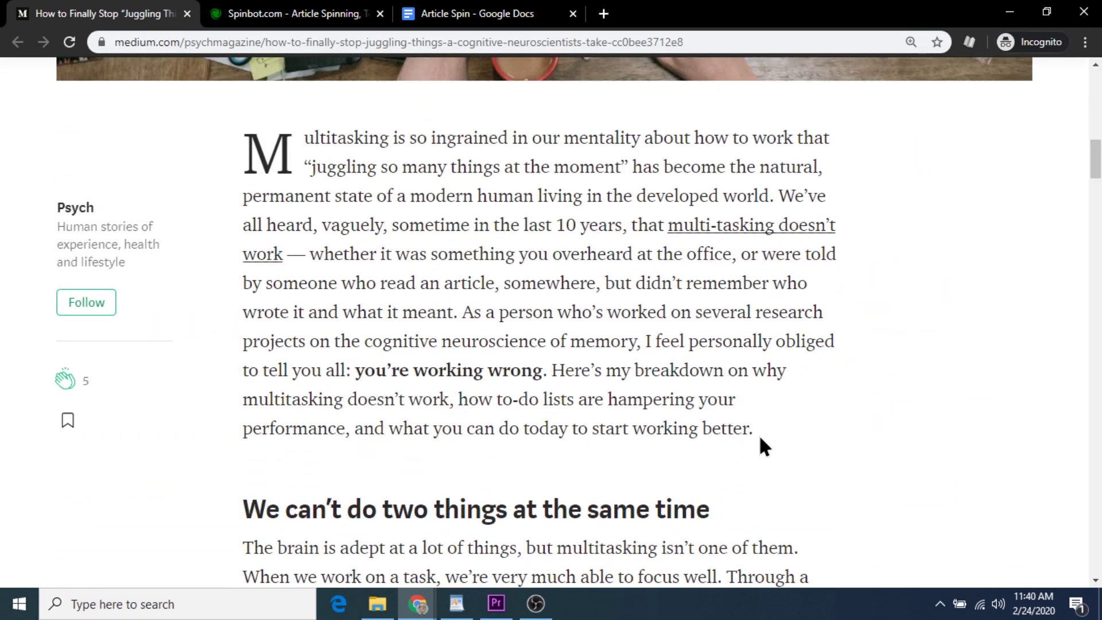
left_click_drag(761, 440, 299, 139)
key("ctrl+c")
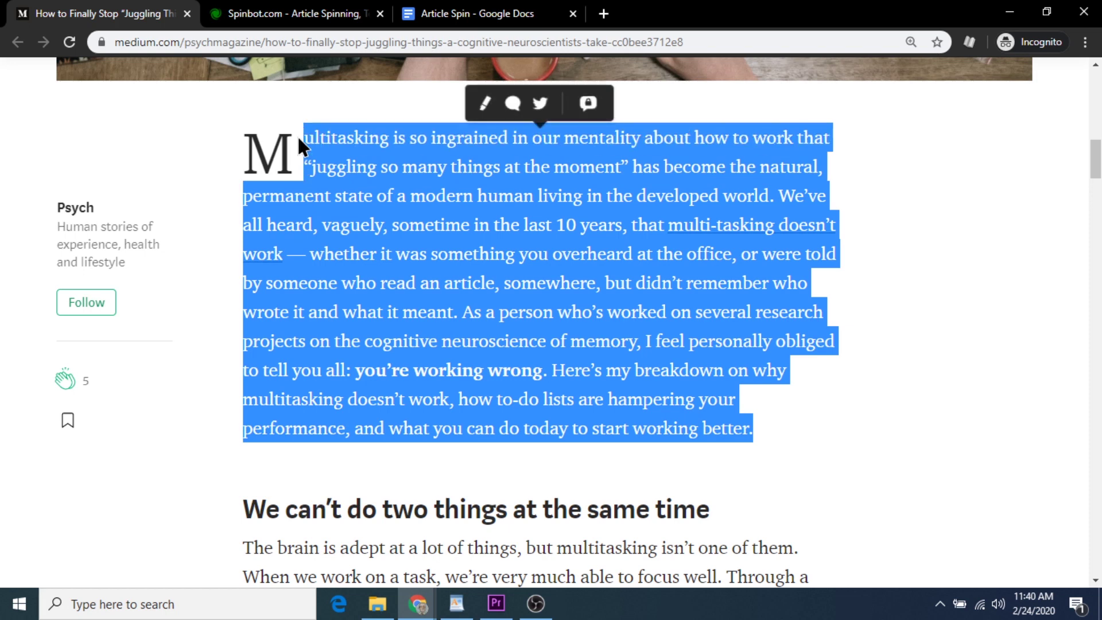
left_click(299, 11)
left_click(617, 281)
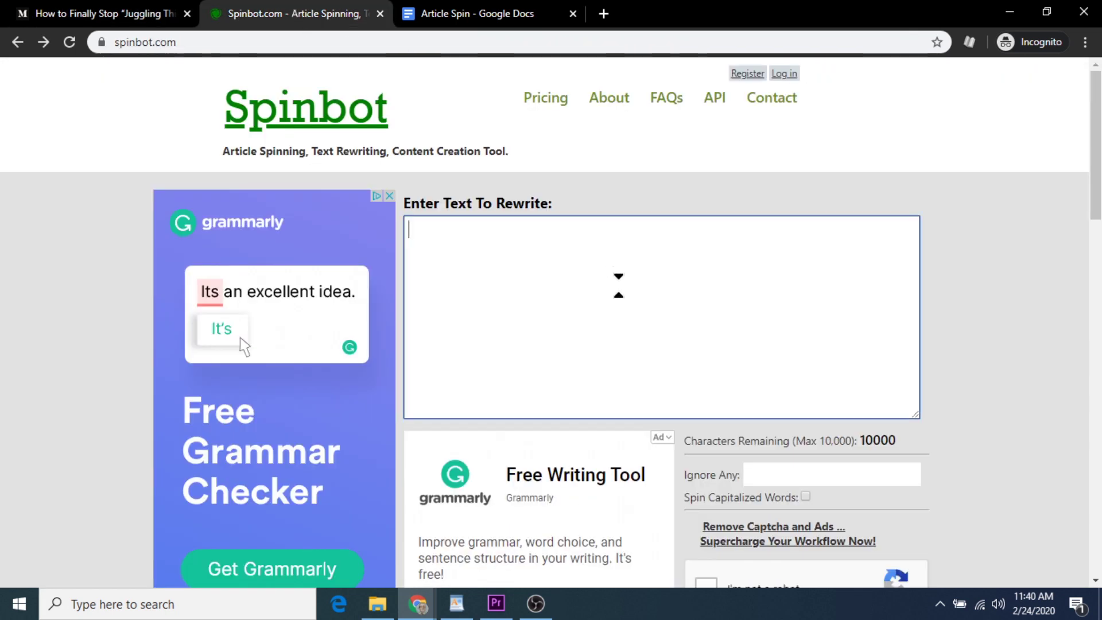
key("ctrl+v")
type("M")
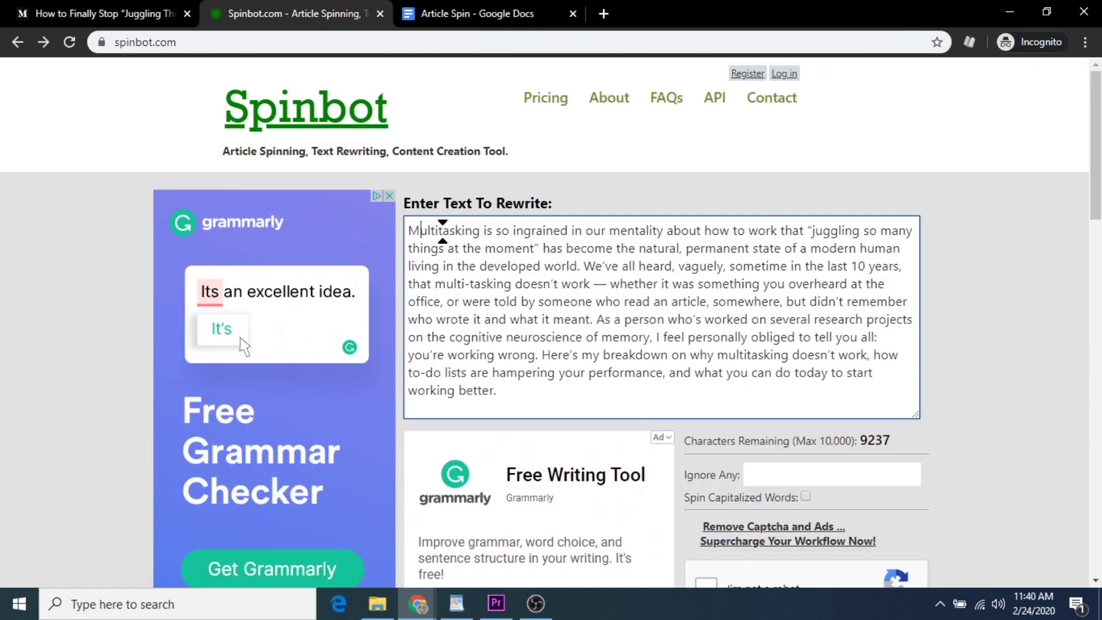
- Complete the robot check and have the pasted paragraph rewritten
scroll(1041, 470, "down", 1)
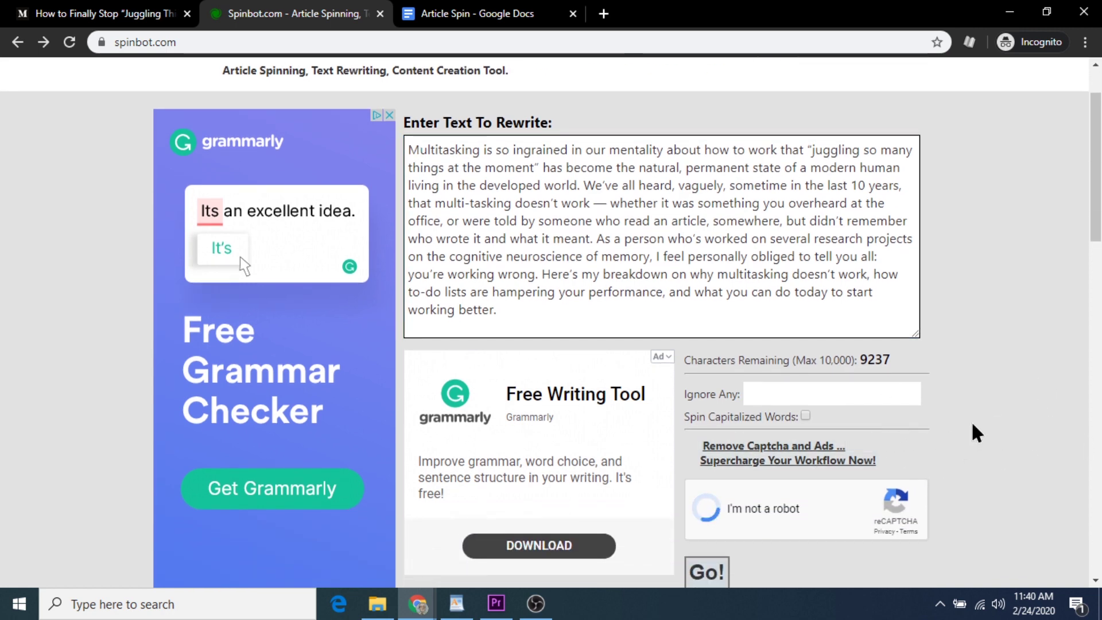
scroll(977, 433, "down", 1)
left_click(724, 493)
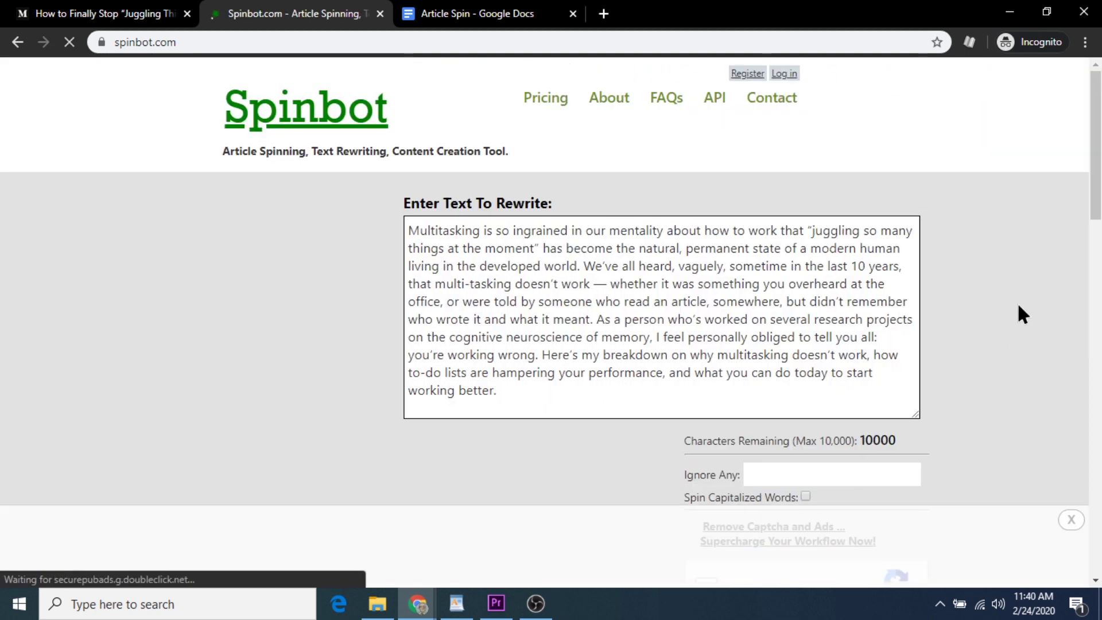
- Copy the whole rewritten text from Spinbot into the Article Spin document in Google Docs
scroll(1018, 302, "down", 4)
scroll(1017, 302, "down", 4)
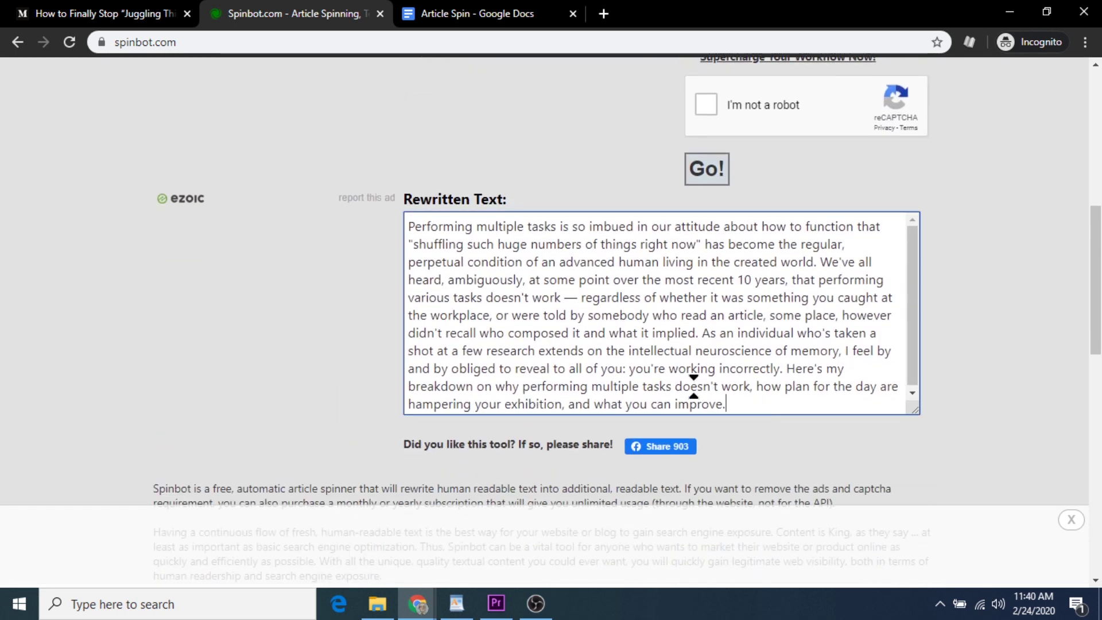
left_click_drag(728, 404, 407, 229)
key("ctrl+c")
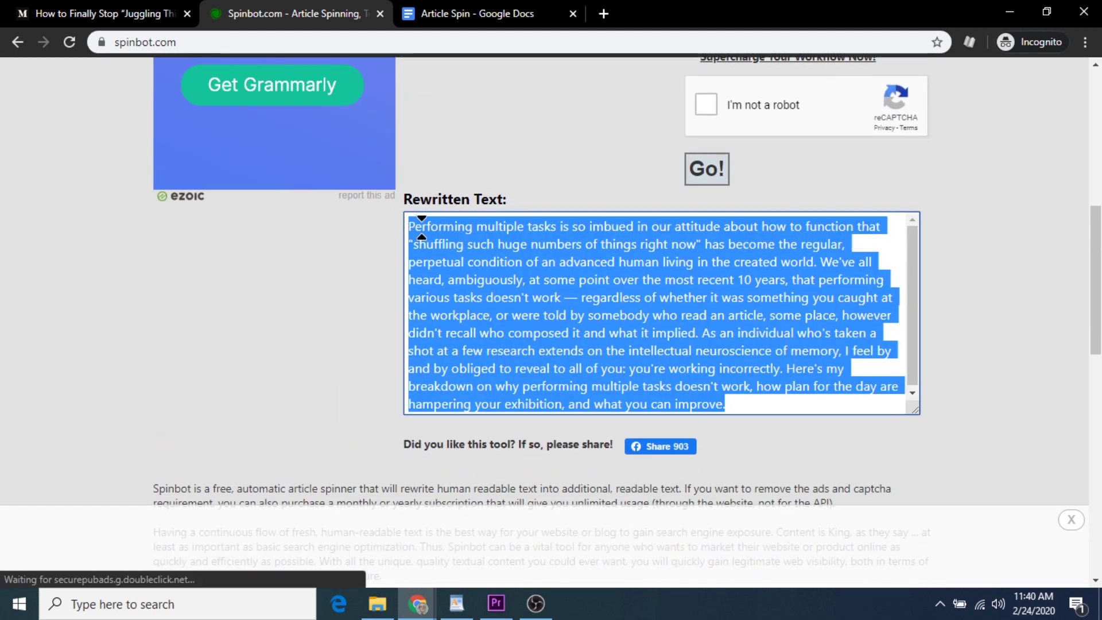
left_click(477, 13)
key("ctrl+v")
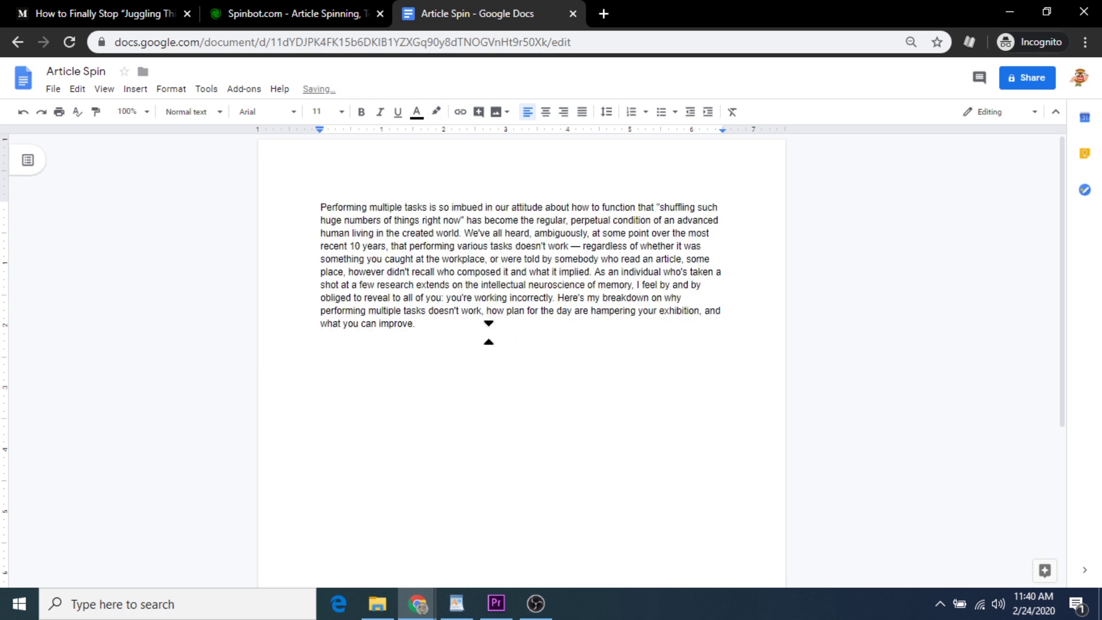
- Set the font size of the whole pasted paragraph to 14, dismissing the grammar suggestions tip
left_click_drag(483, 323, 312, 164)
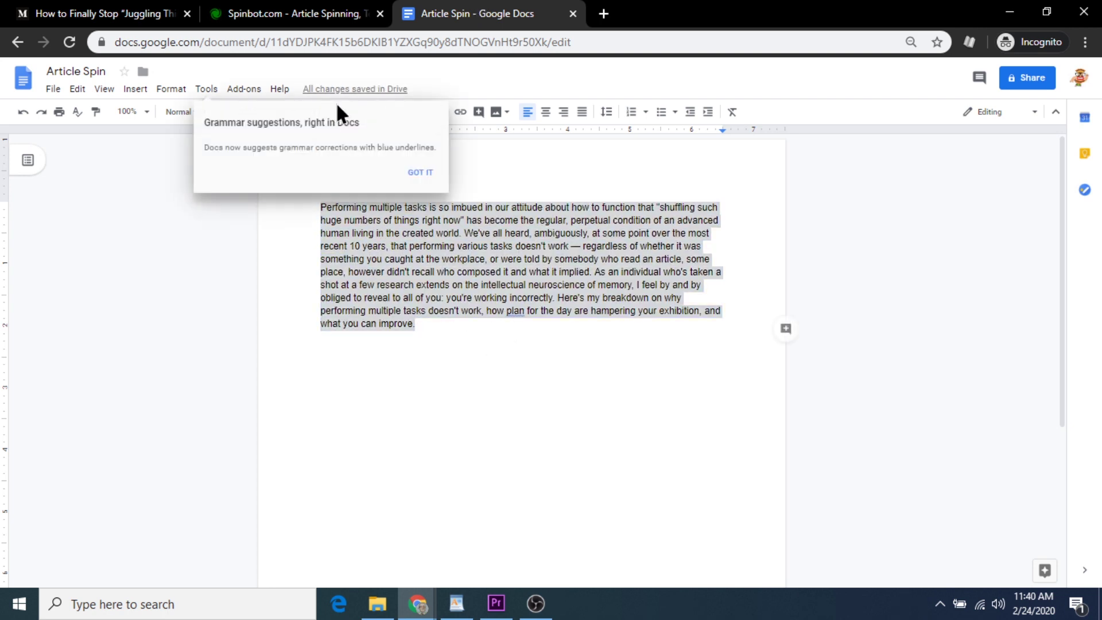
left_click(420, 172)
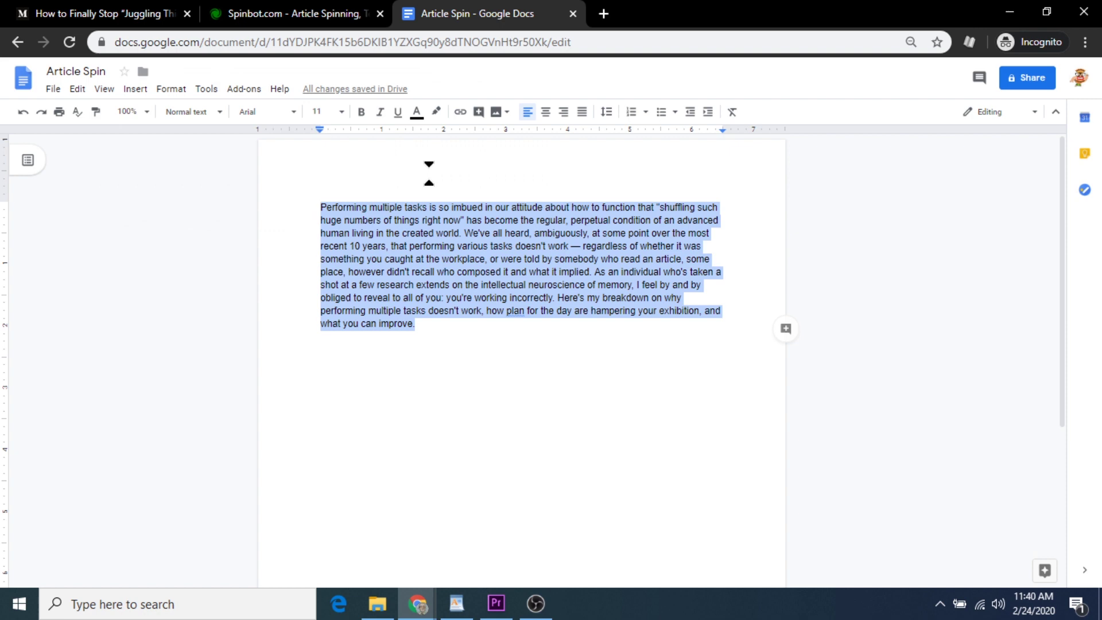
left_click(341, 112)
left_click(321, 238)
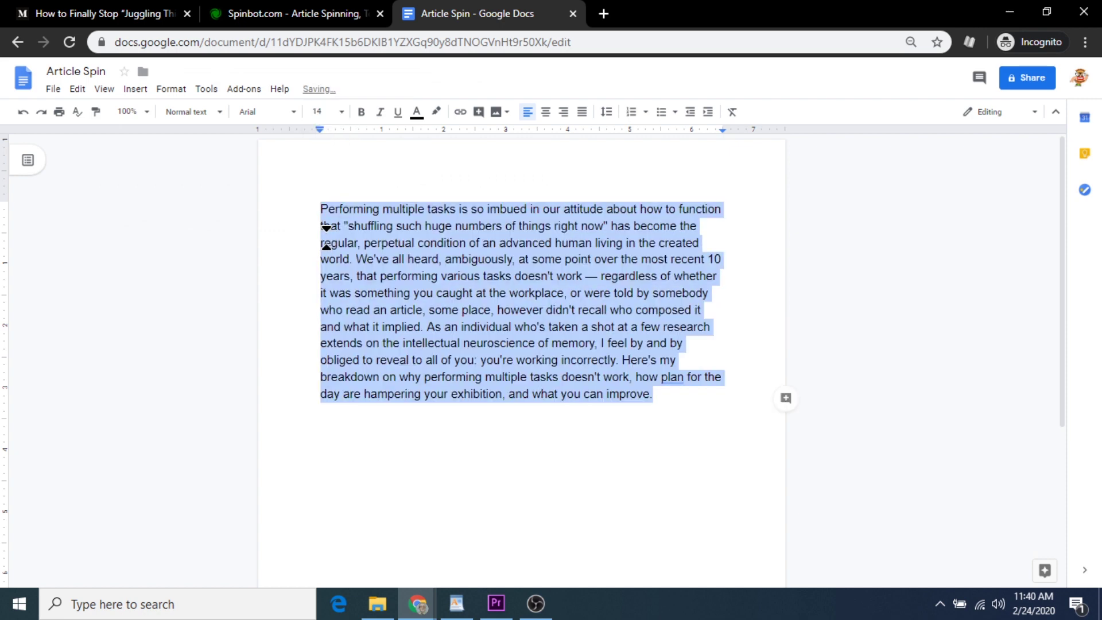
left_click(690, 403)
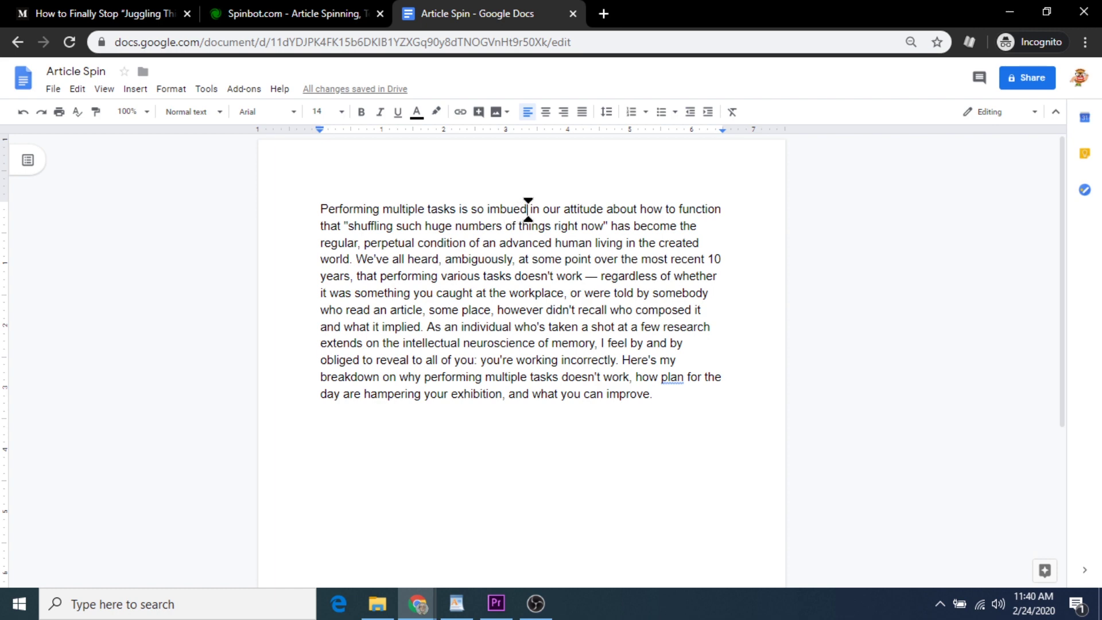
- Search Google for "imbued definition" in a new browser tab and expand the full list of similar words
left_click_drag(528, 208, 486, 208)
key("ctrl+c")
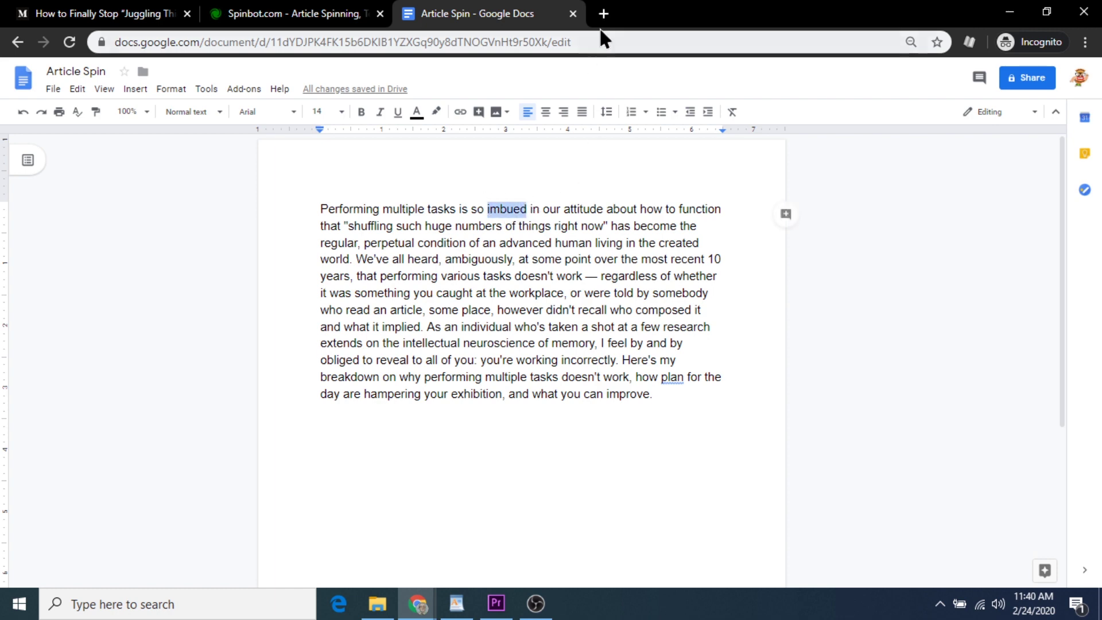
left_click(604, 13)
key("ctrl+v")
type("defi")
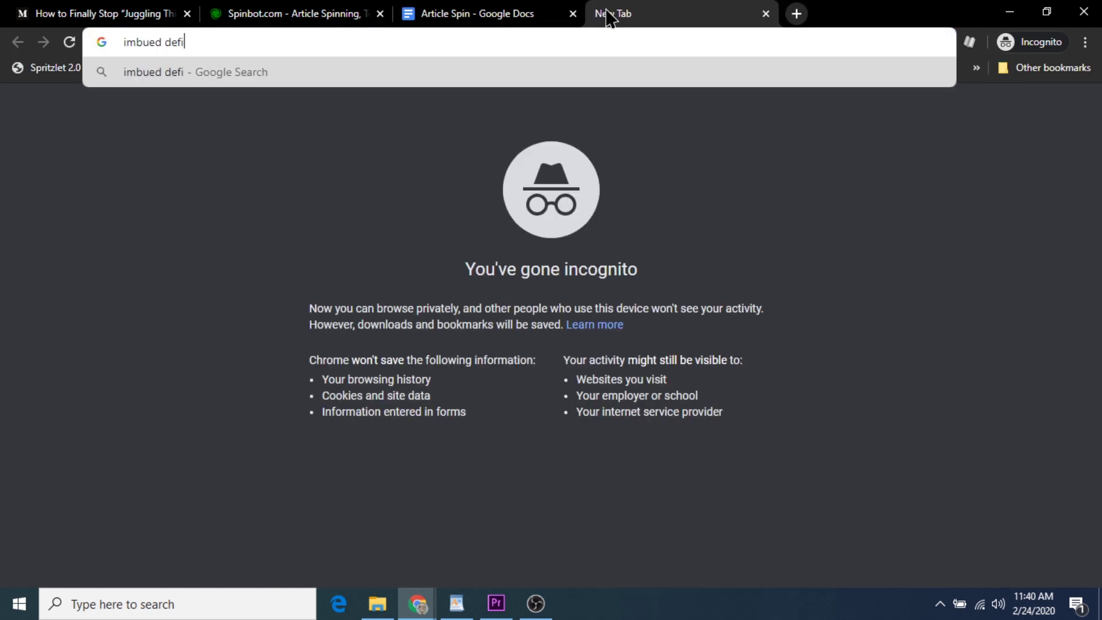
type("nition")
key("Return")
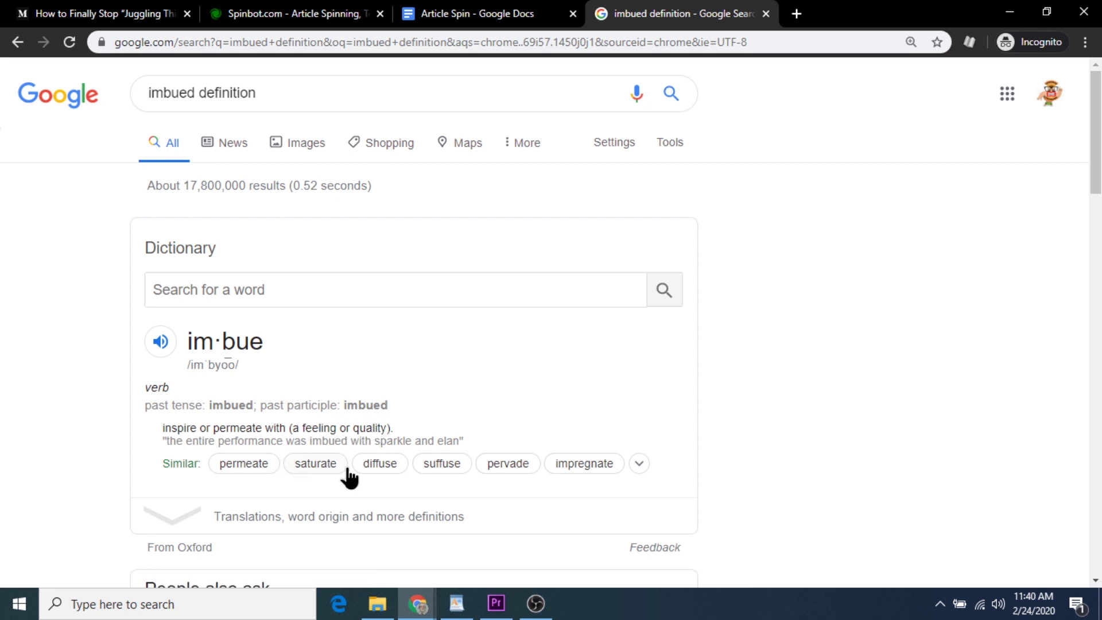
left_click(642, 466)
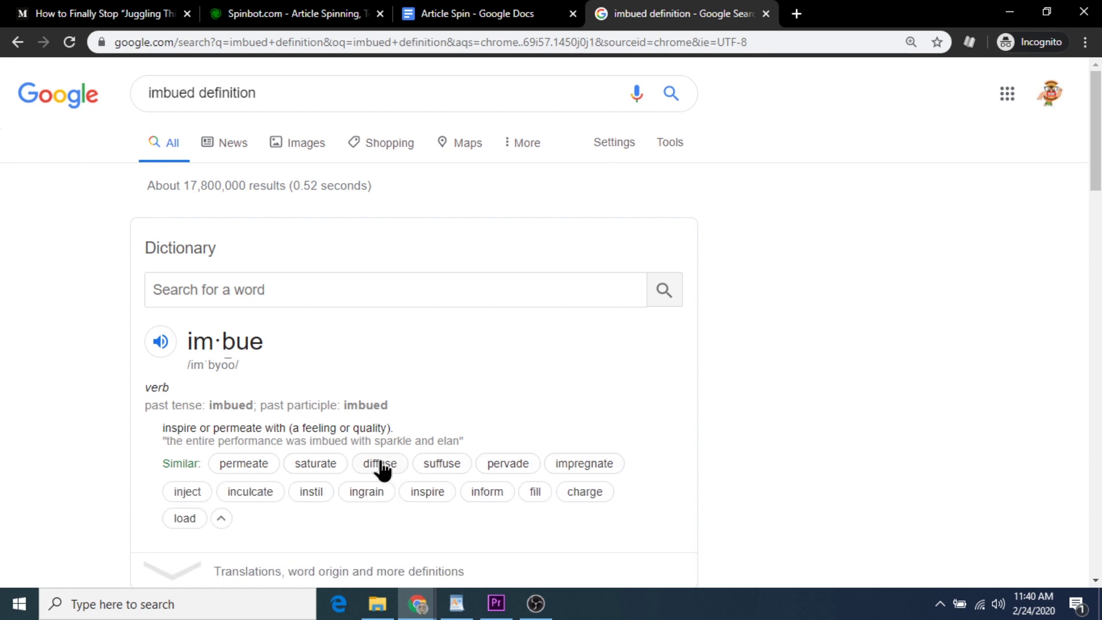
- Replace "imbued" with "diffused" in the document and check the dictionary definition of "diffuse" in Google
left_click(474, 11)
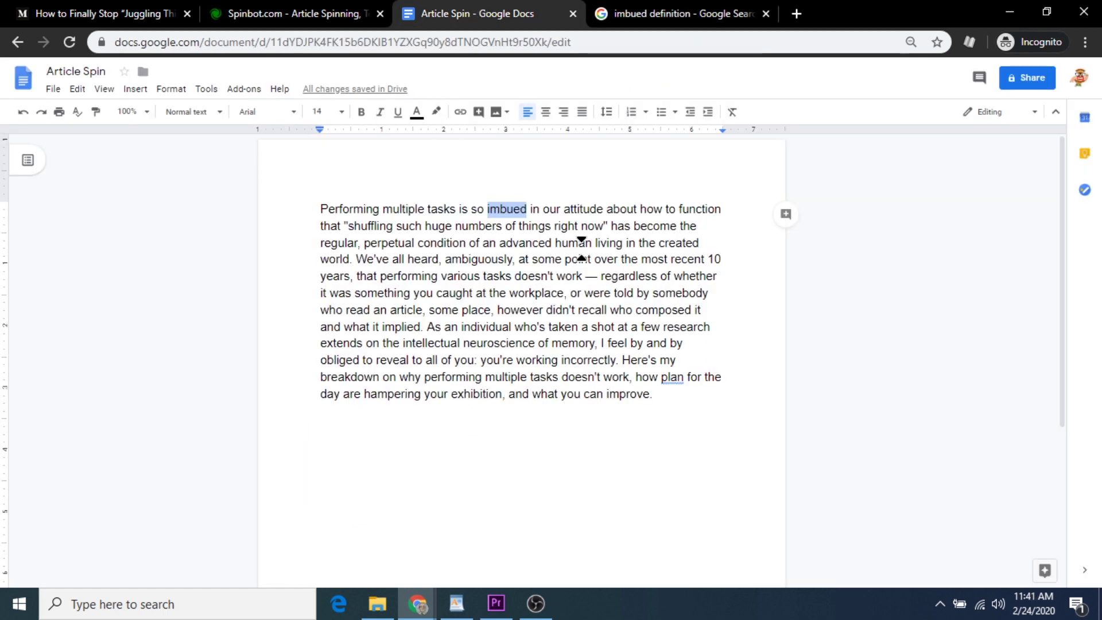
type("diffused")
left_click(671, 13)
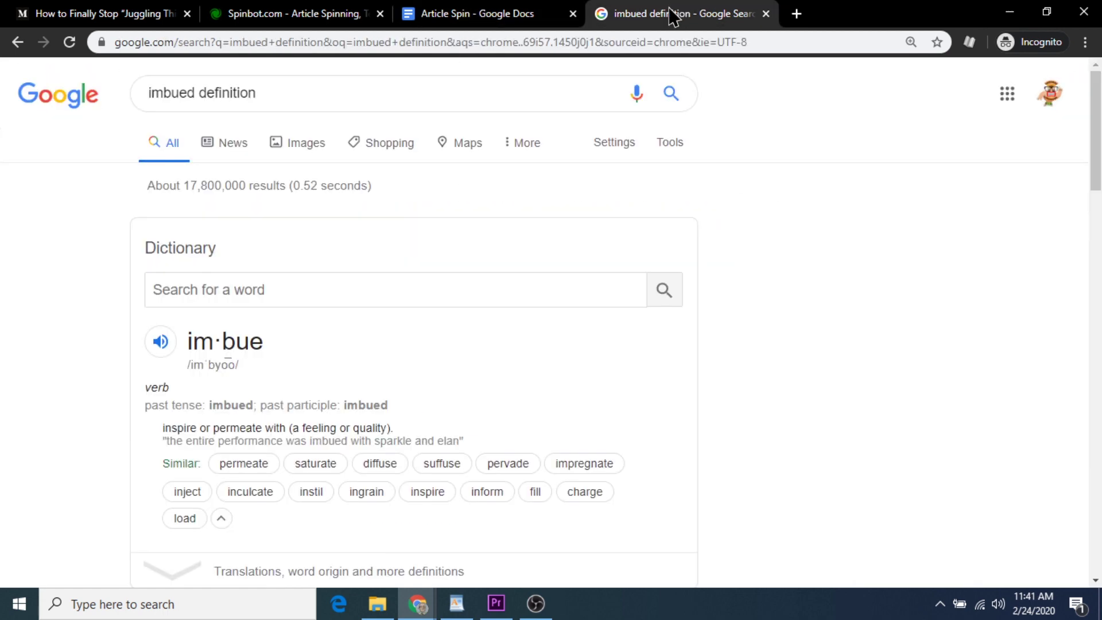
left_click(376, 466)
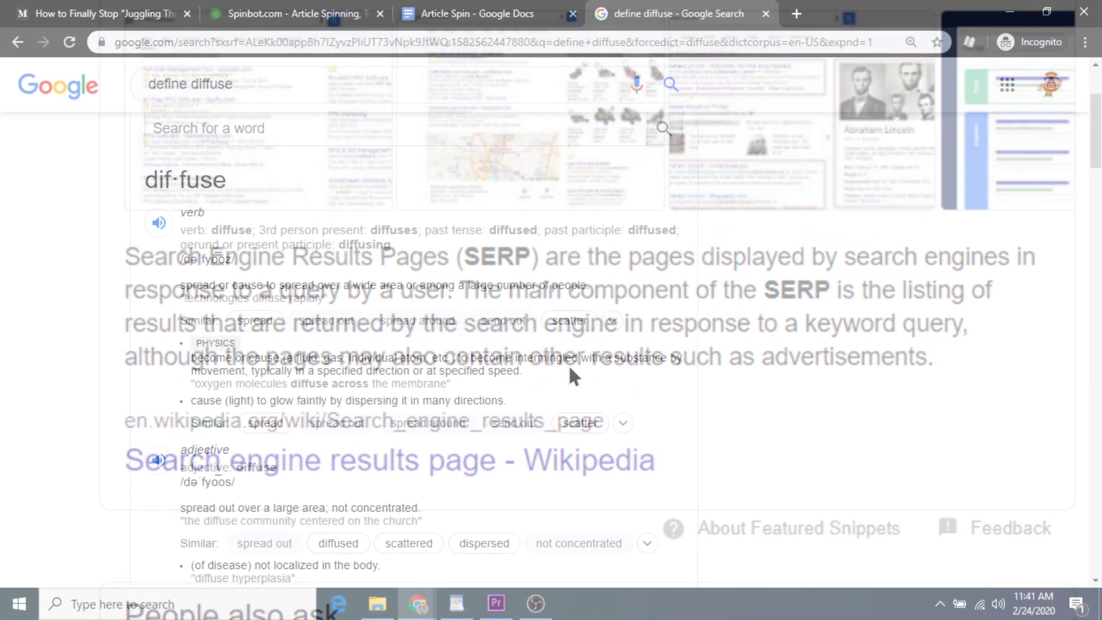
scroll(584, 381, "down", 3)
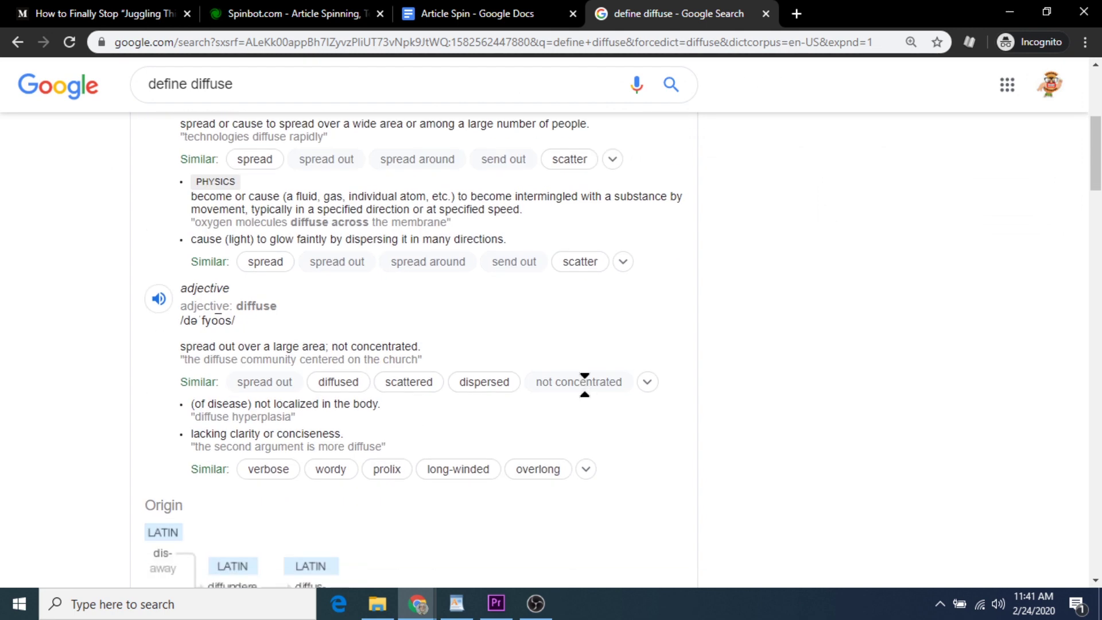
scroll(516, 401, "up", 6)
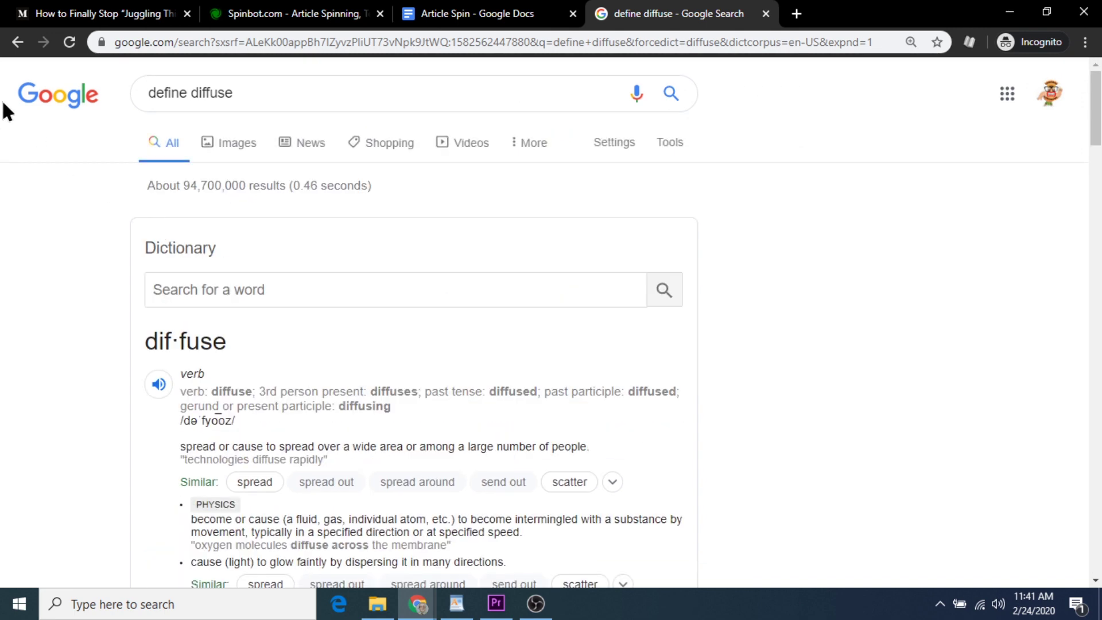
left_click(17, 42)
scroll(496, 278, "down", 1)
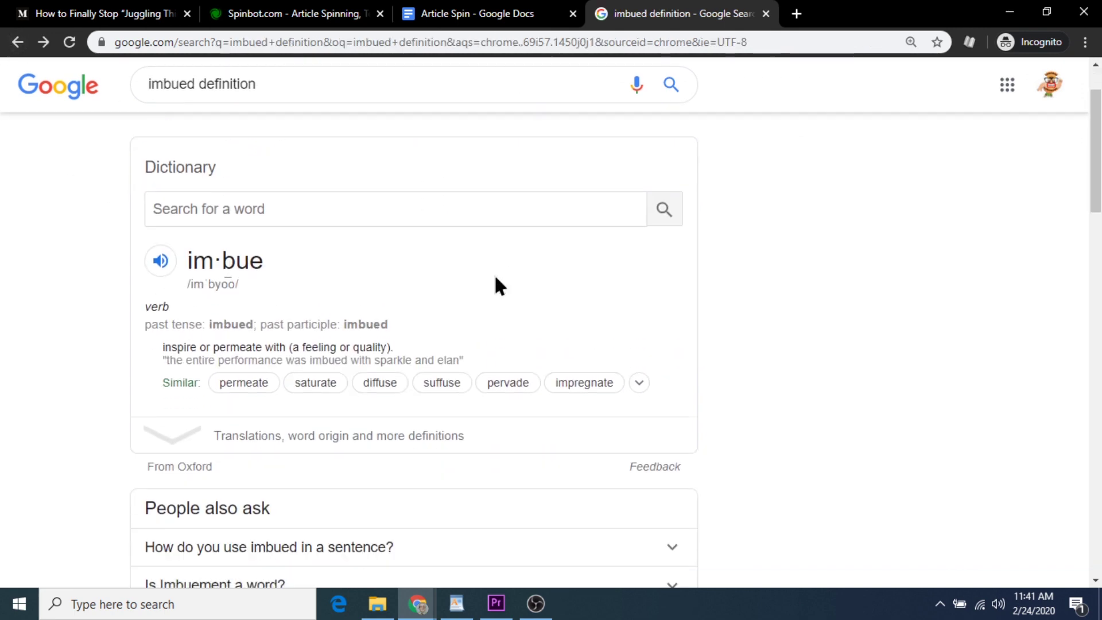
- Check the wording of the original Medium paragraph and search Google for "ingrained synonyms"
left_click(104, 13)
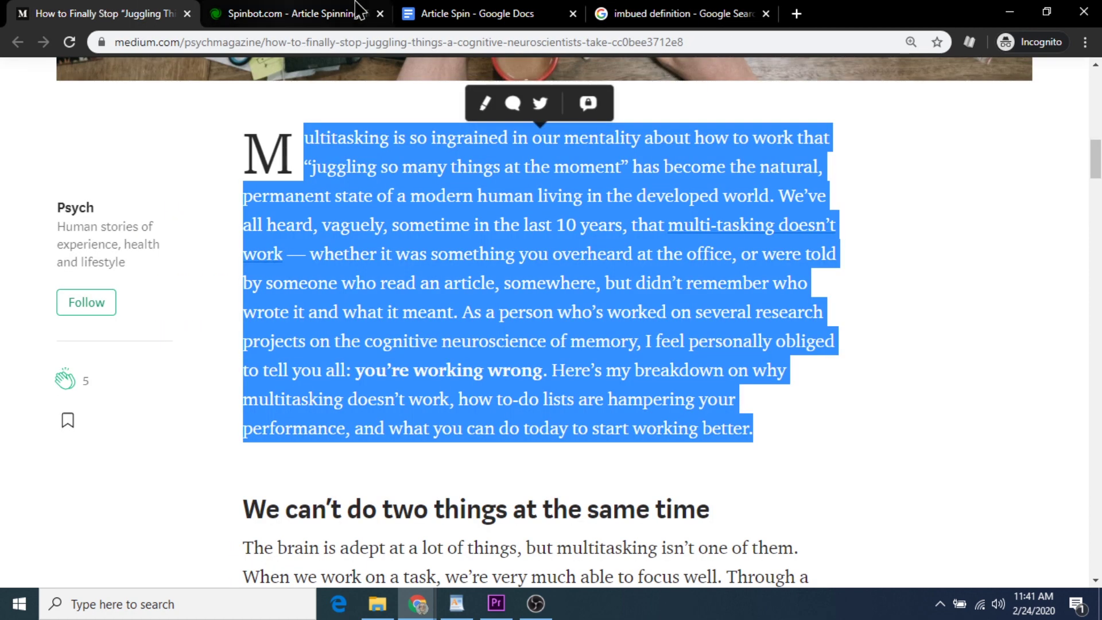
left_click(678, 13)
left_click(212, 85)
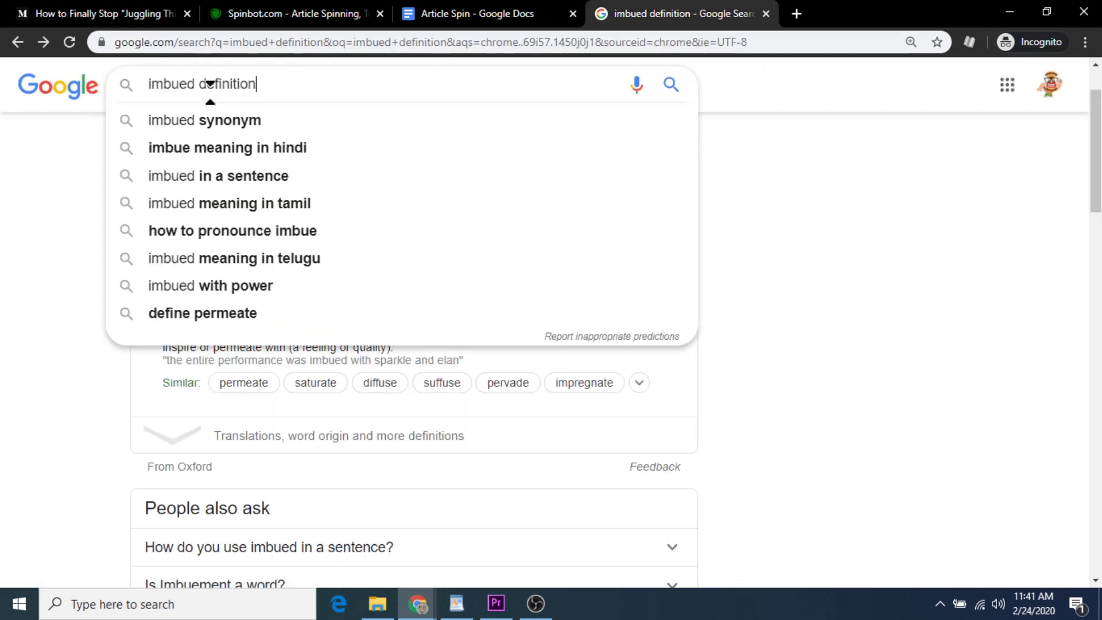
triple_click(212, 84)
type("ingrained ")
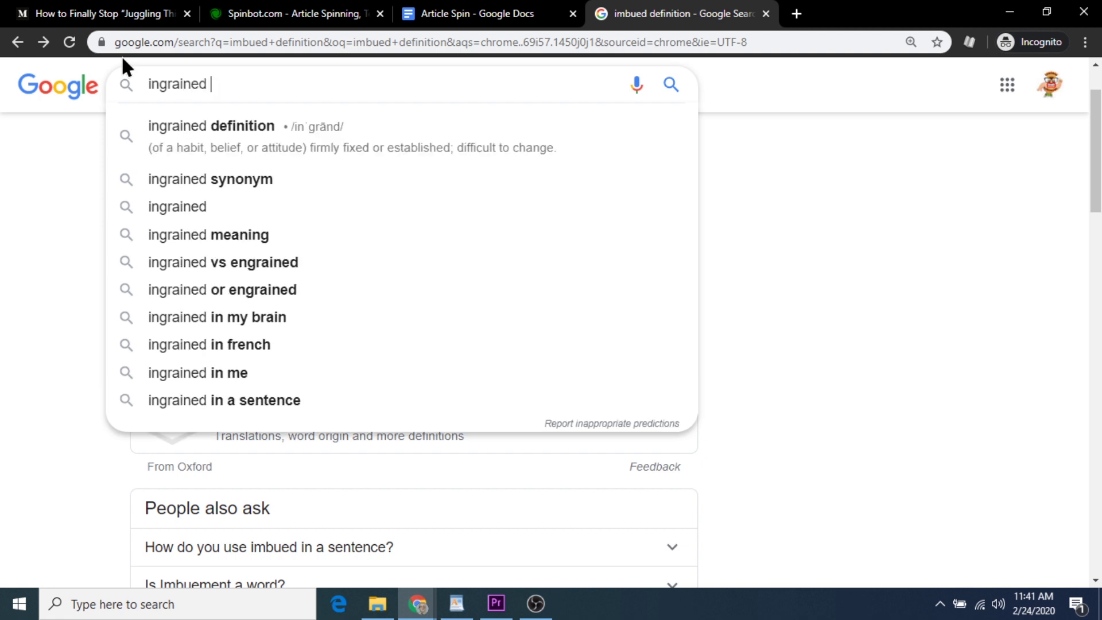
type("synonyms")
key("Return")
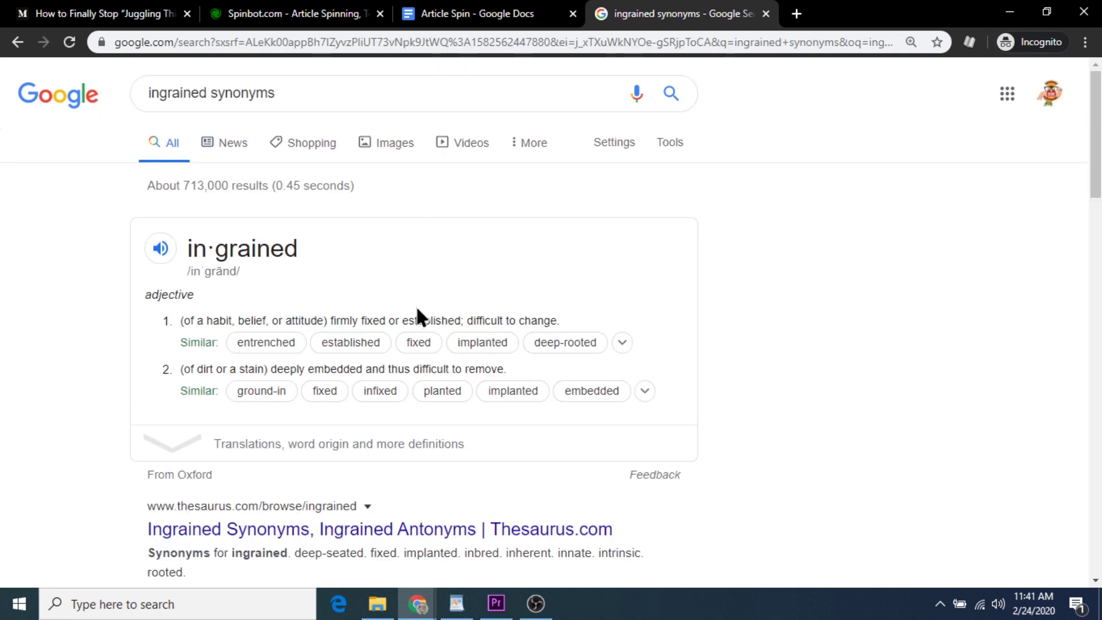
left_click(477, 343)
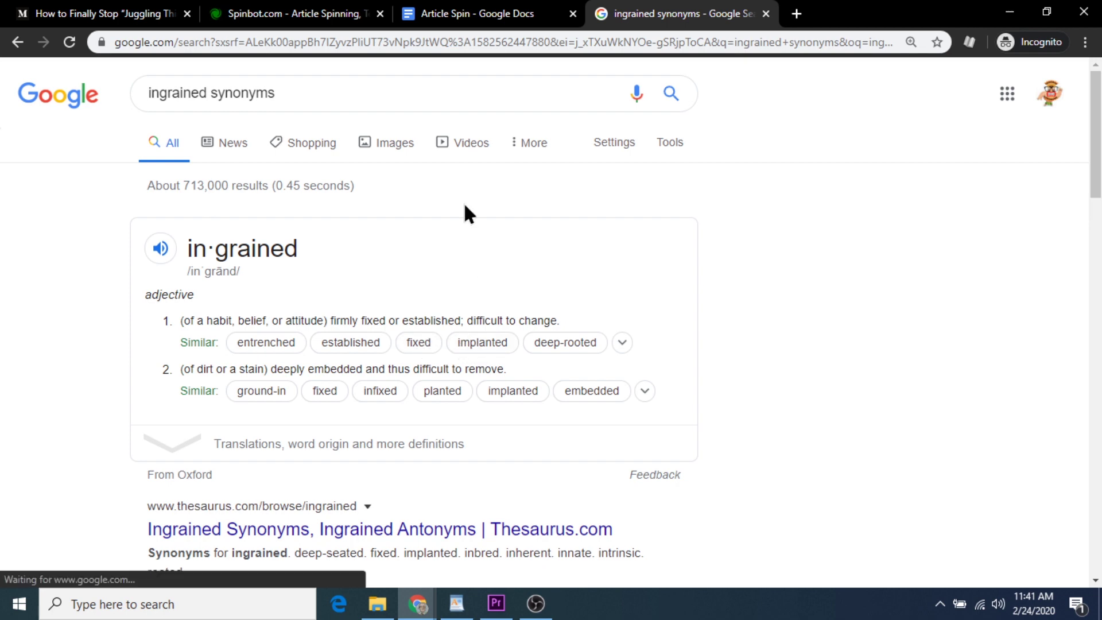
- Replace "diffused" with "implanted" in the first sentence of the Google Docs paragraph
left_click(483, 14)
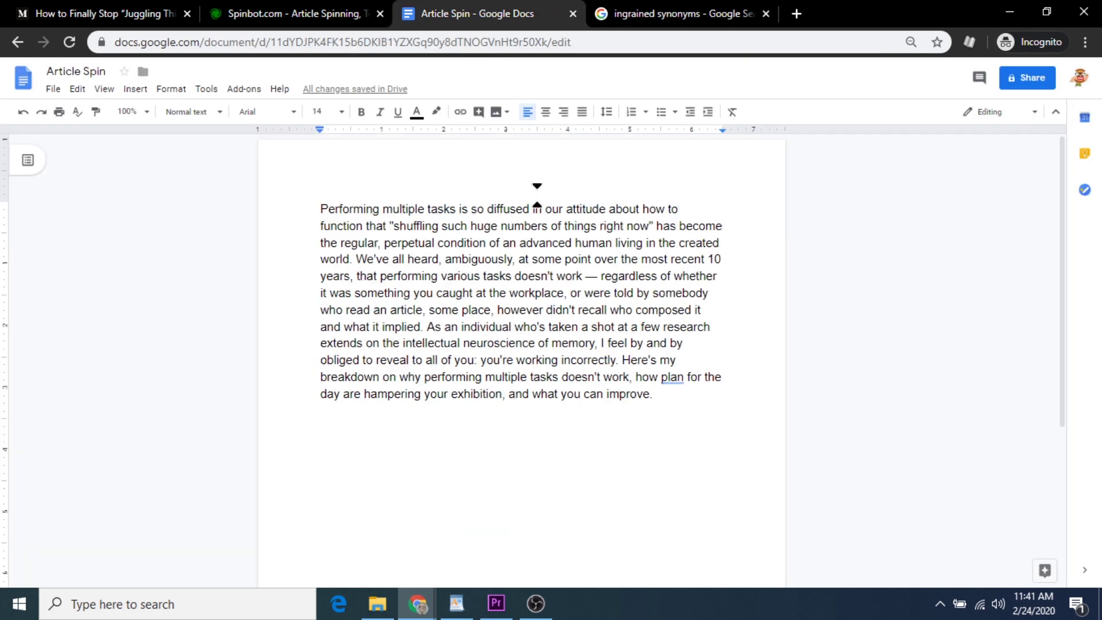
left_click(537, 205)
key("BackSpace")
key("BackSpace")
key("BackSpace")
key("BackSpace")
key("BackSpace")
key("BackSpace")
key("BackSpace")
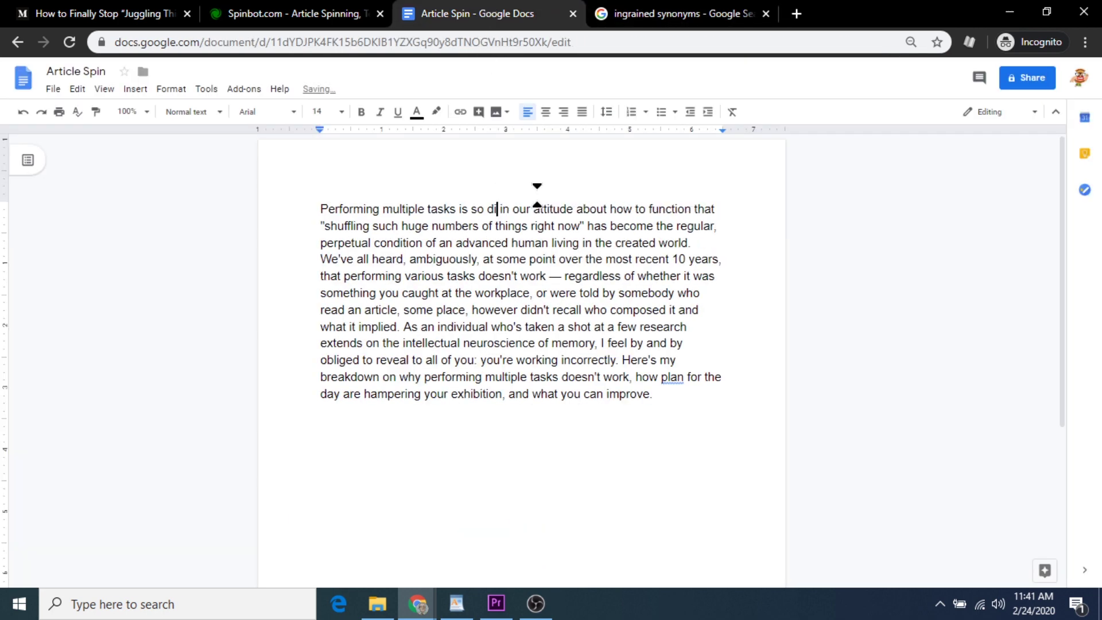
key("BackSpace")
key("BackSpace")
type("implanted")
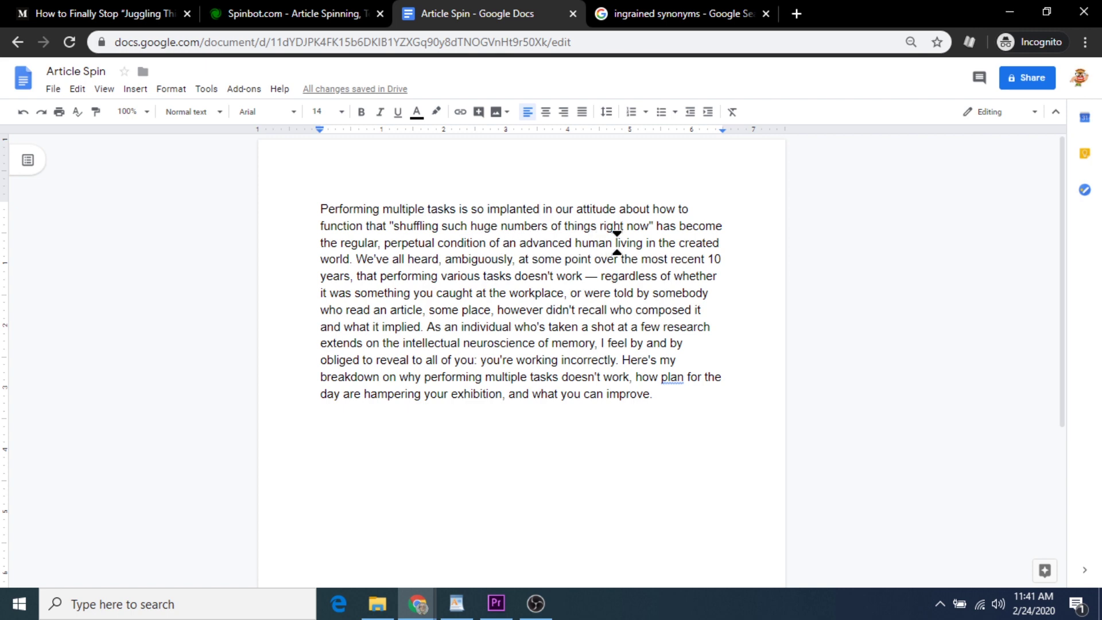
- Compare the original Medium paragraph with the rewritten paragraph in the Google Docs document
left_click(130, 8)
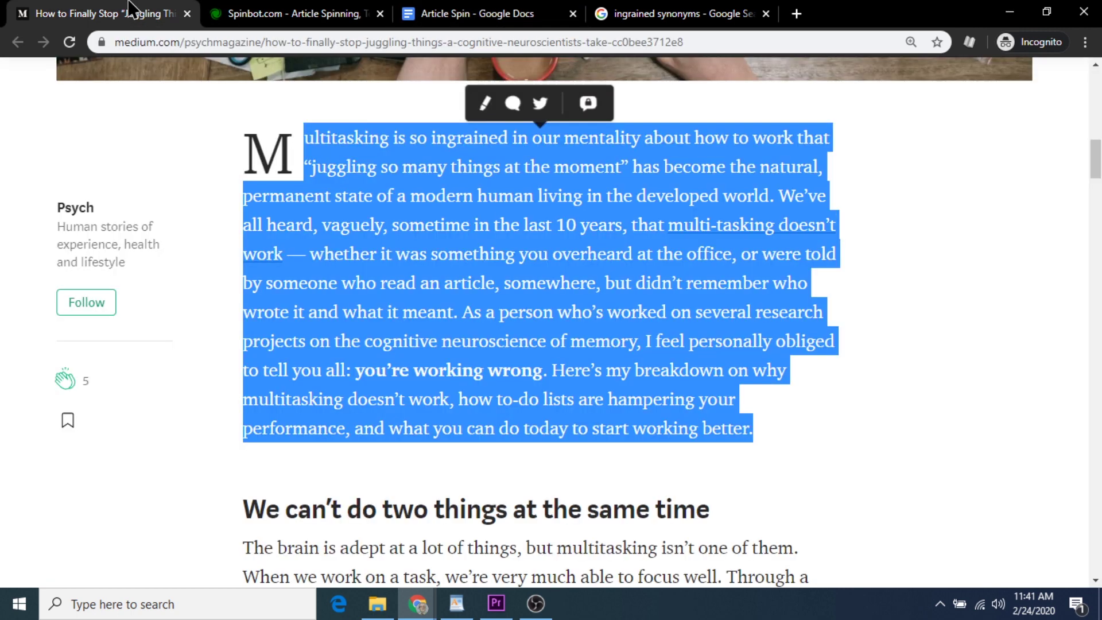
left_click(648, 194)
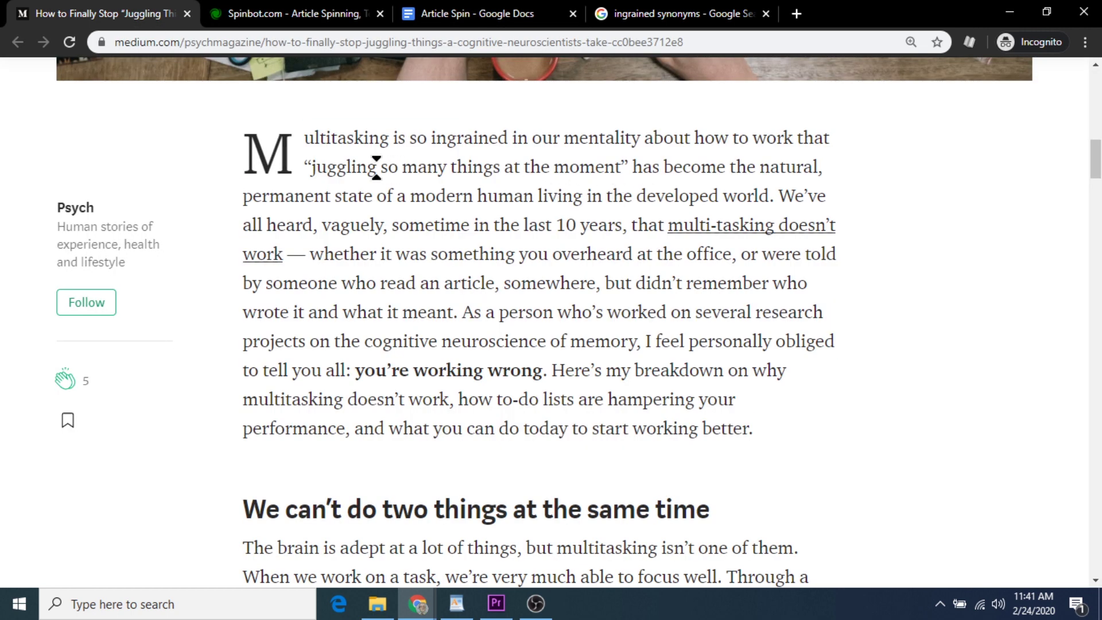
left_click(505, 14)
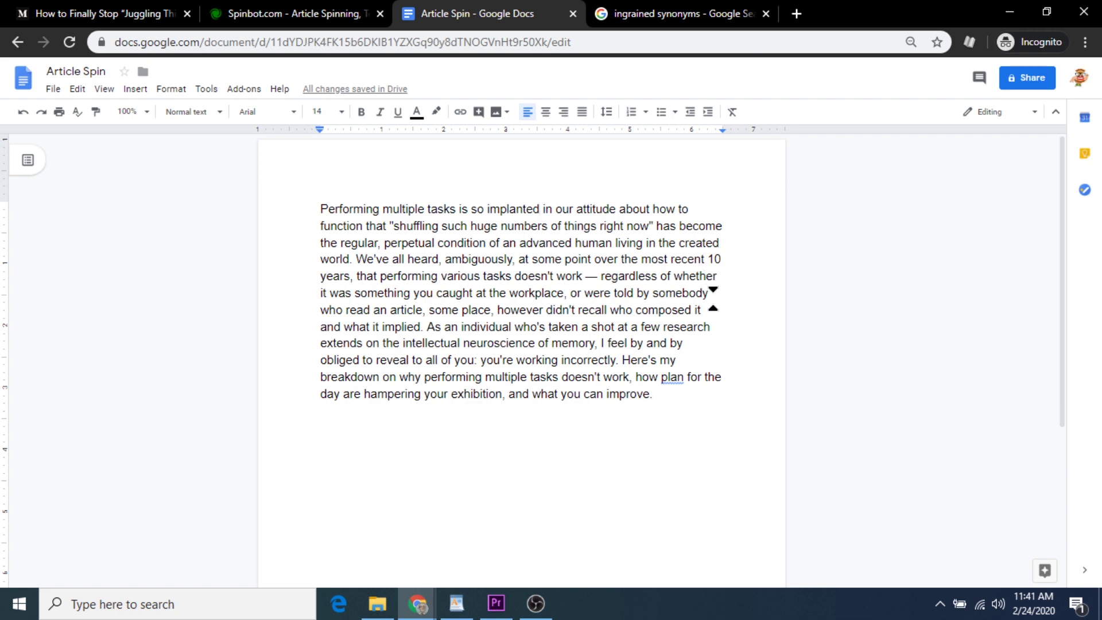
left_click(120, 23)
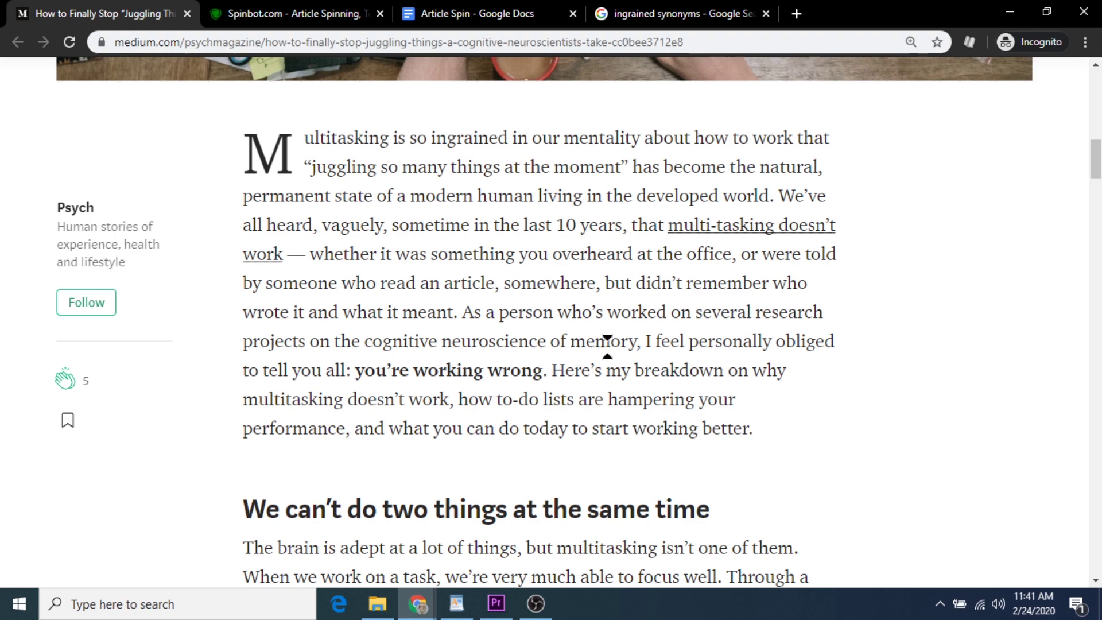
- Copy the first paragraph under the Medium article's heading "We can't do two things at the same time"
scroll(614, 362, "down", 5)
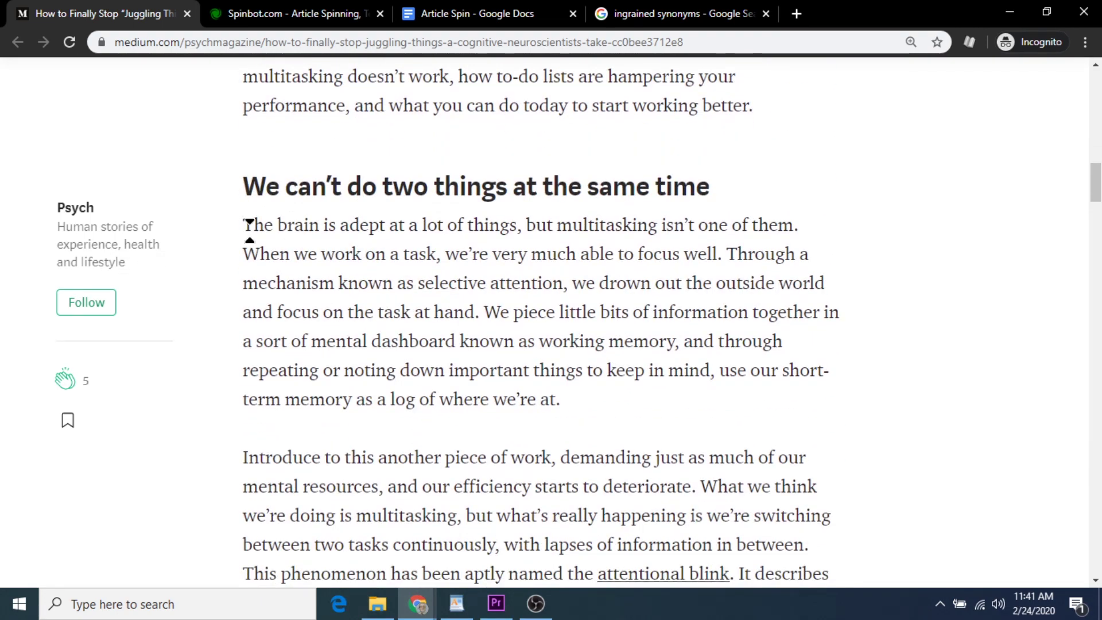
left_click_drag(253, 225, 565, 396)
right_click(460, 293)
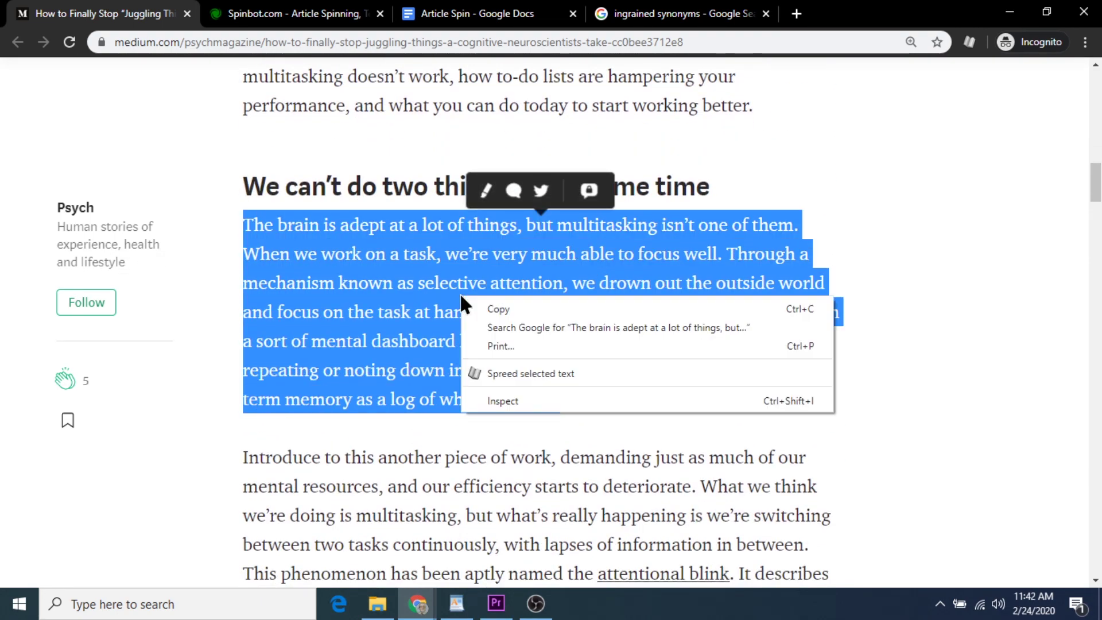
left_click(537, 309)
- Replace the text to rewrite in Spinbot with the copied Medium paragraph
left_click(270, 12)
left_click(539, 241)
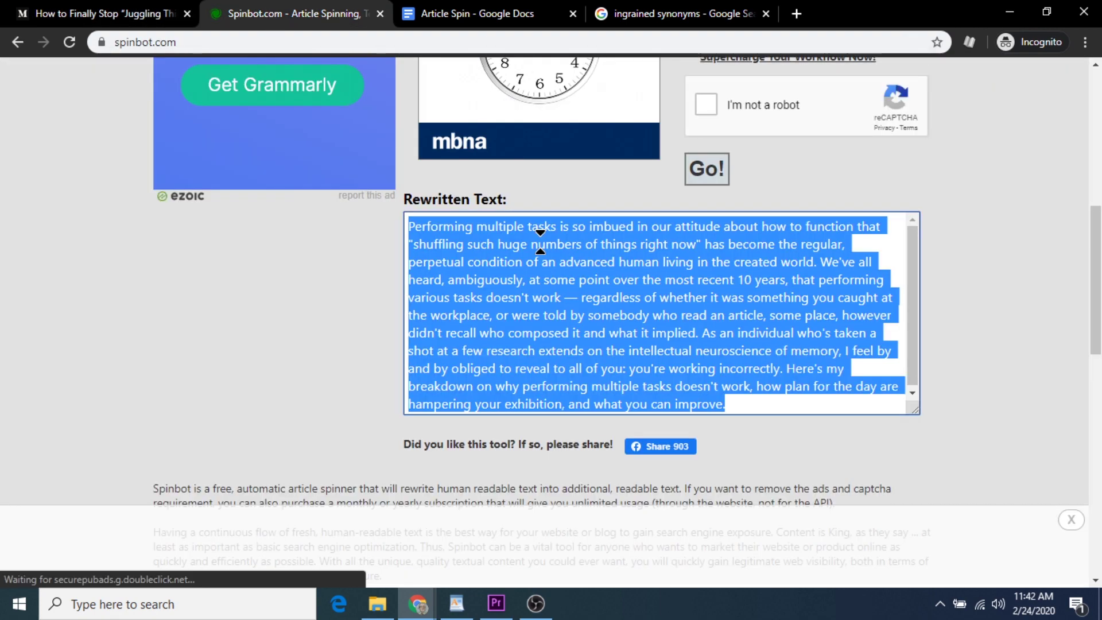
scroll(539, 241, "up", 6)
scroll(541, 241, "up", 3)
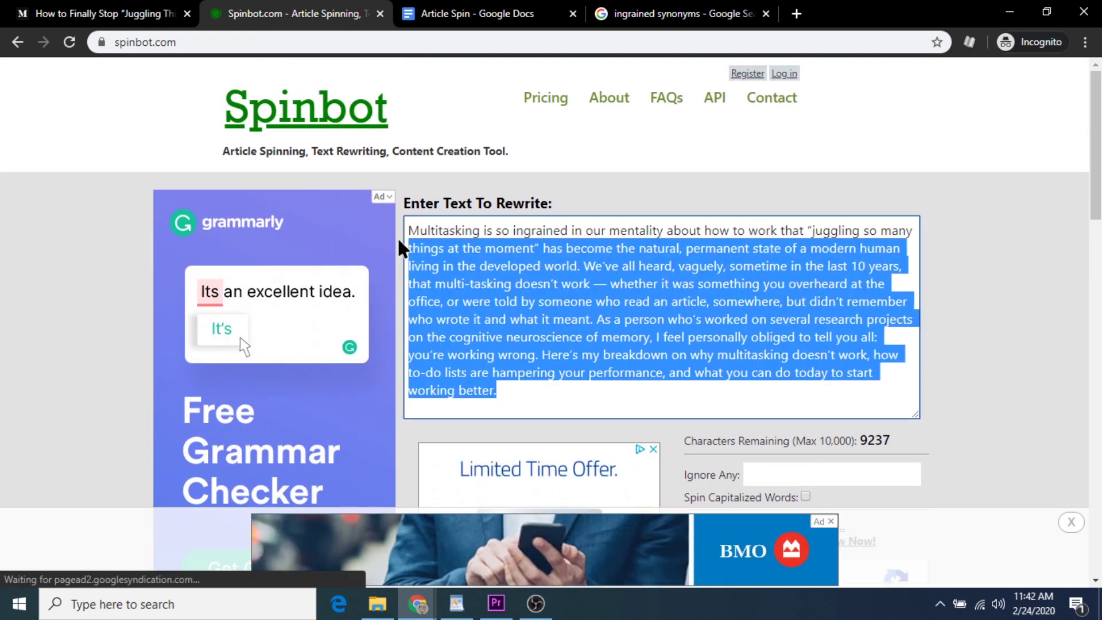
left_click(528, 282)
key("ctrl+a")
right_click(559, 290)
left_click(617, 368)
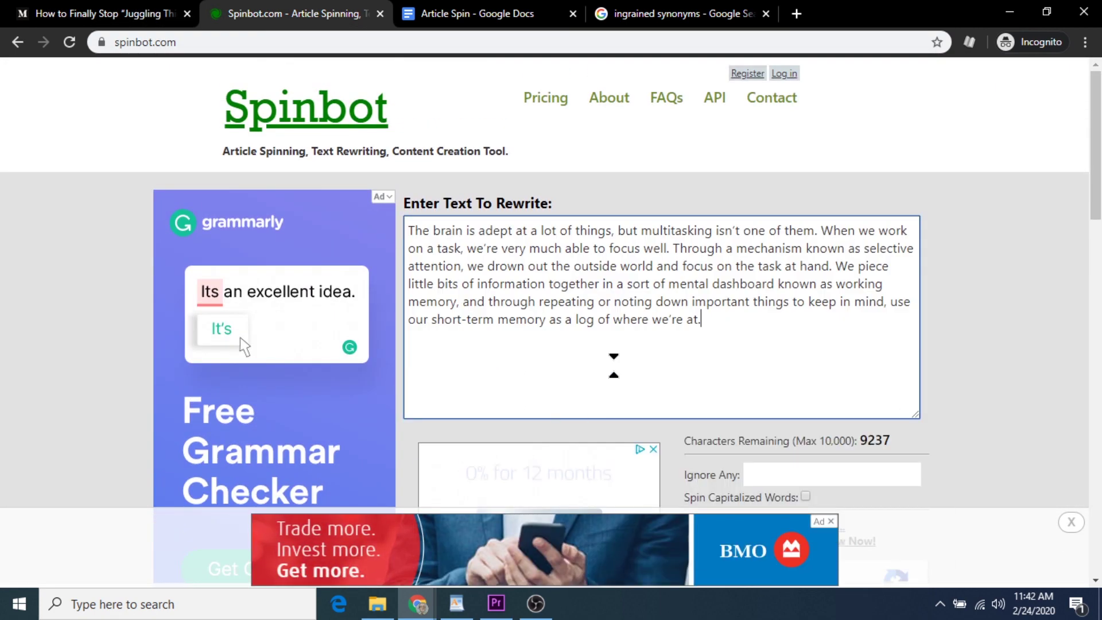
- Dismiss the ad banner, complete the robot check and spin the new paragraph
left_click(1071, 522)
scroll(930, 480, "down", 3)
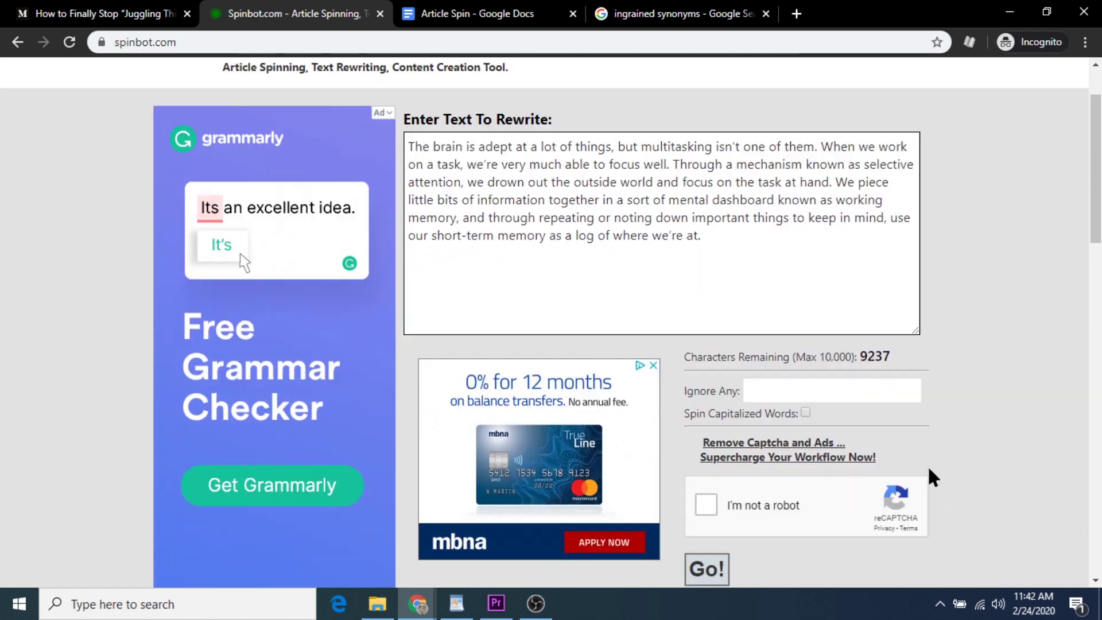
left_click(705, 428)
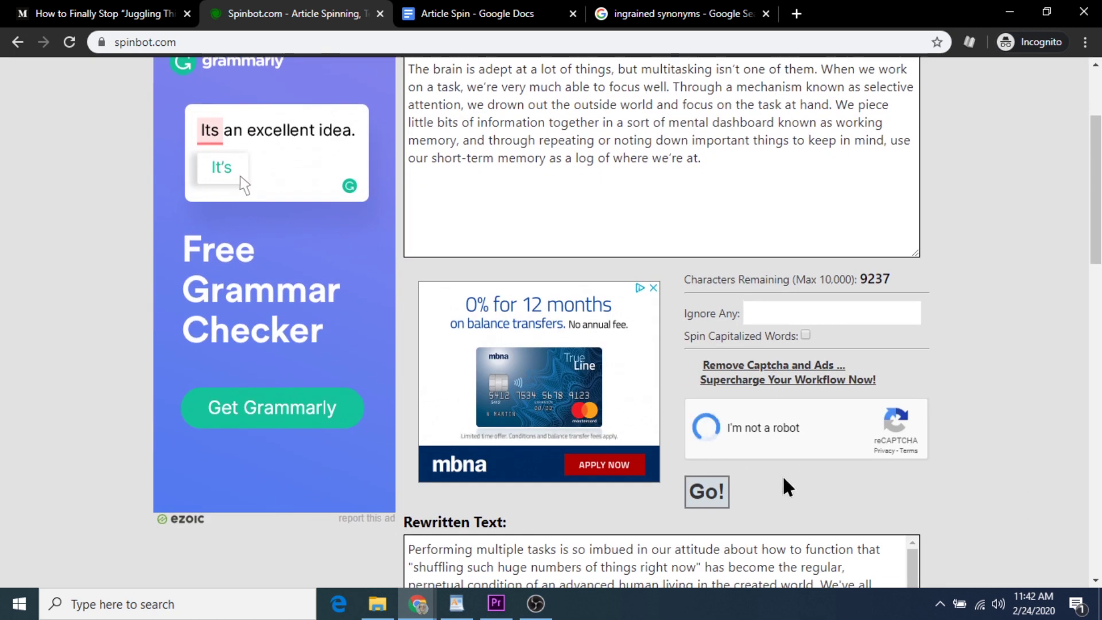
left_click(707, 492)
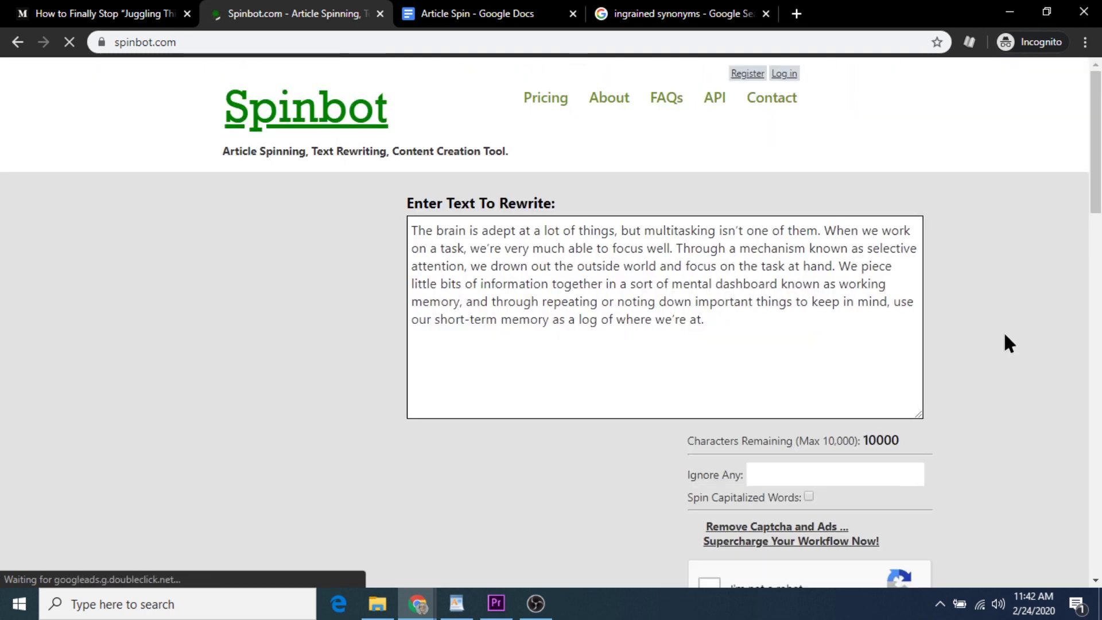
- Copy Spinbot's rewritten text and paste it below the first paragraph in the Article Spin Google Docs document
scroll(1003, 332, "down", 7)
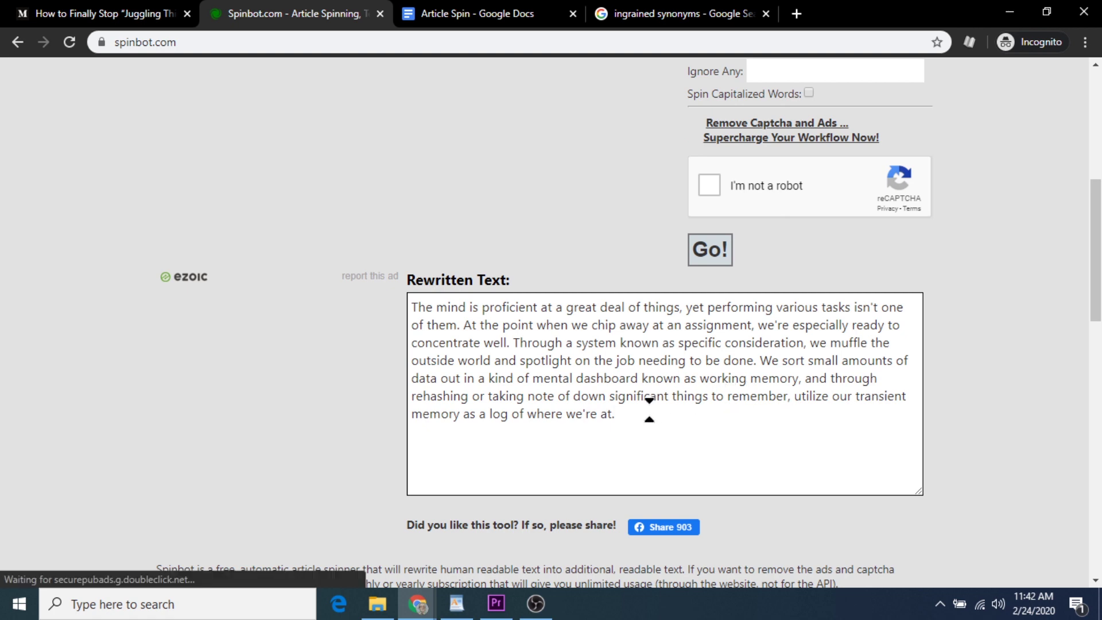
left_click_drag(643, 418, 367, 306)
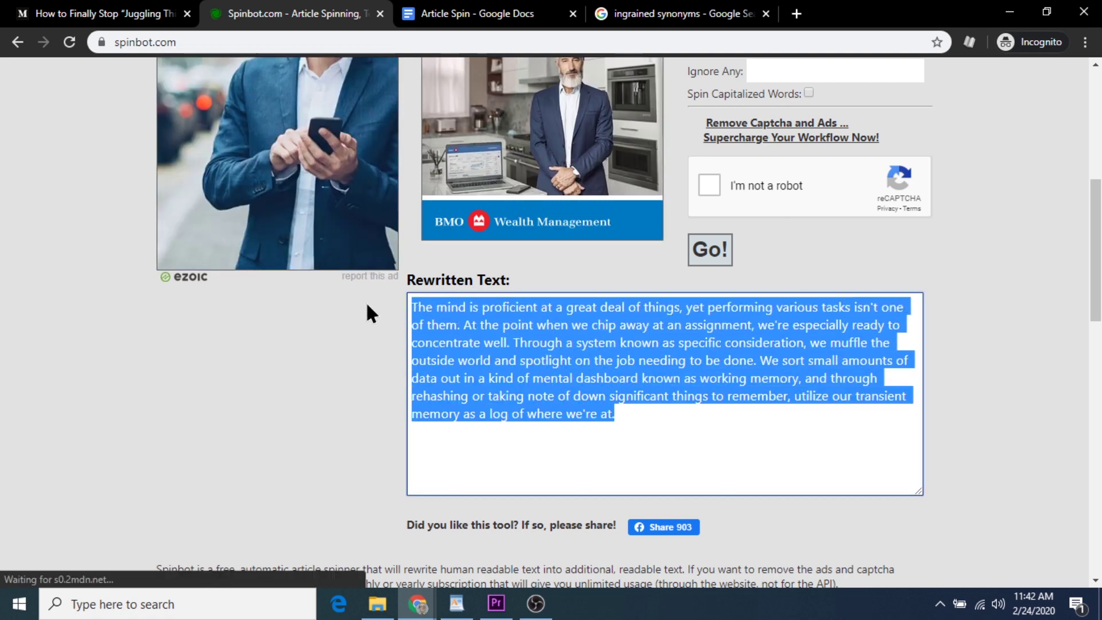
right_click(485, 321)
left_click(536, 111)
left_click(483, 8)
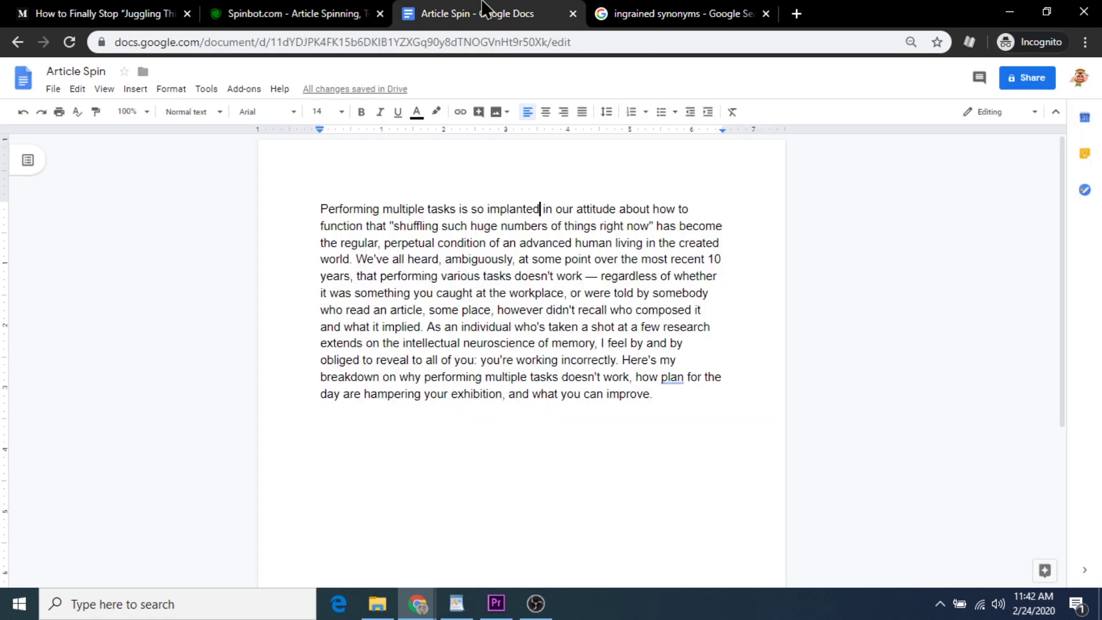
key("Return")
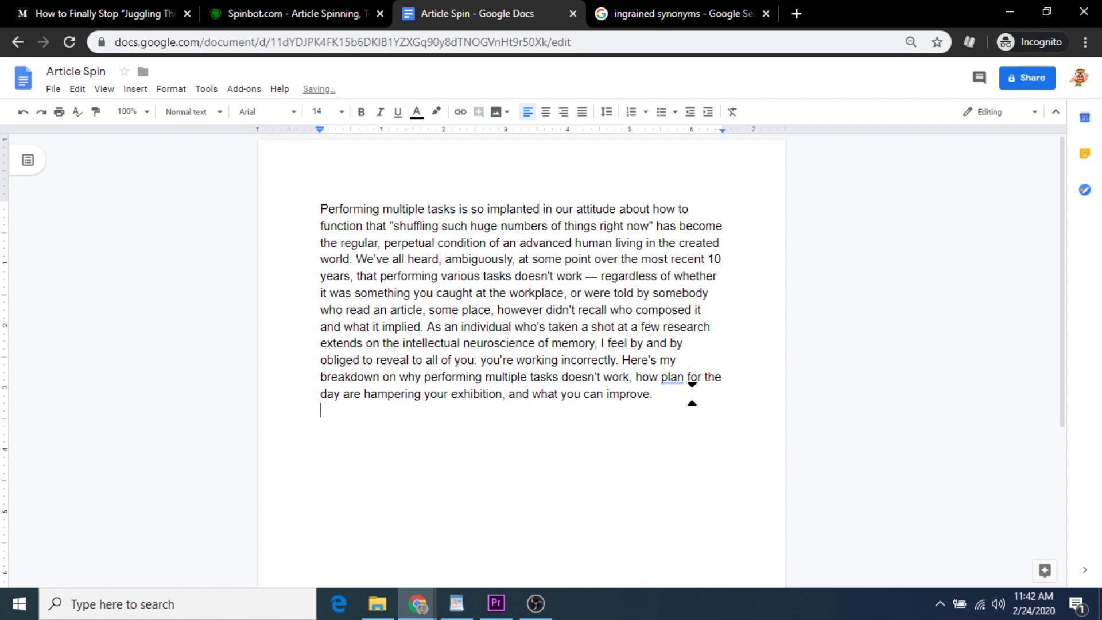
key("ctrl+v")
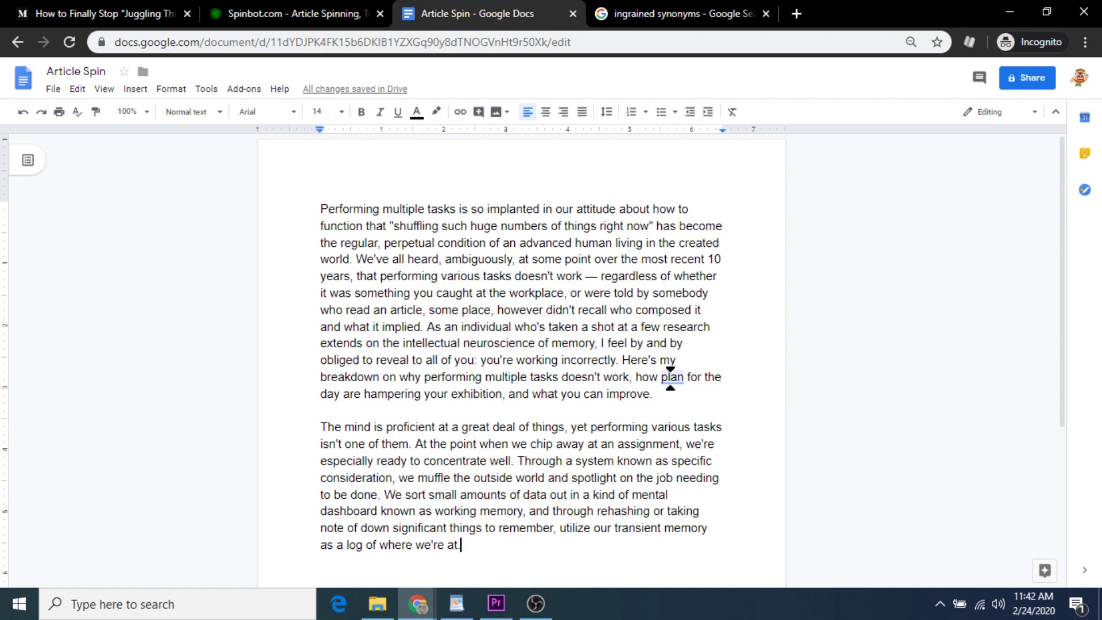
- Correct the first paragraph's last sentence by inserting "to" before "plan" and replacing "are" with "is" before "hampering"
left_click(670, 378)
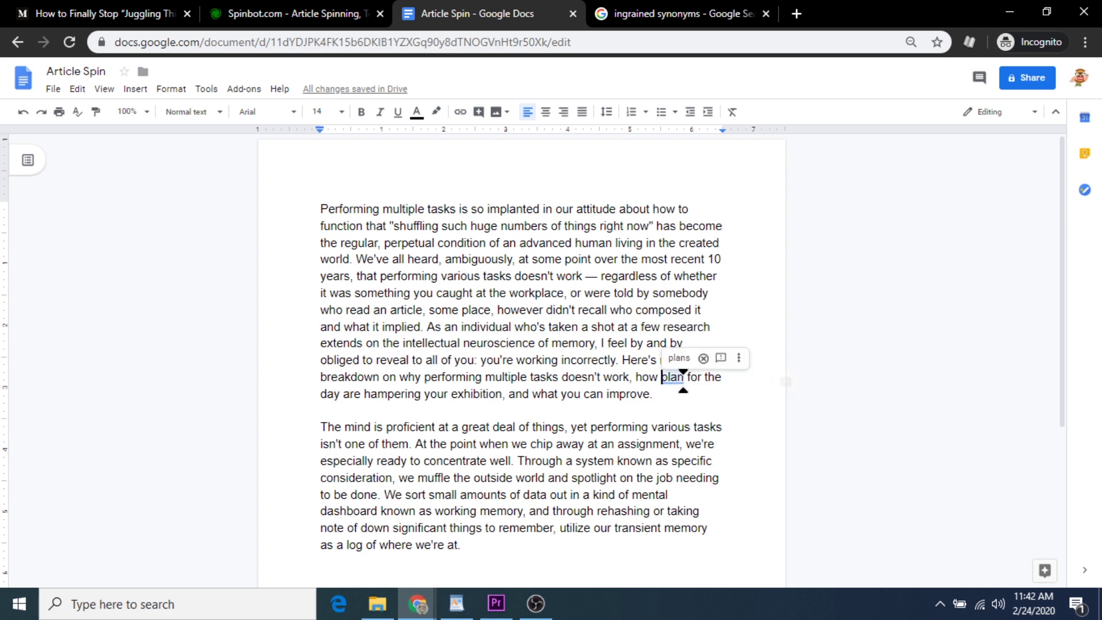
type("to")
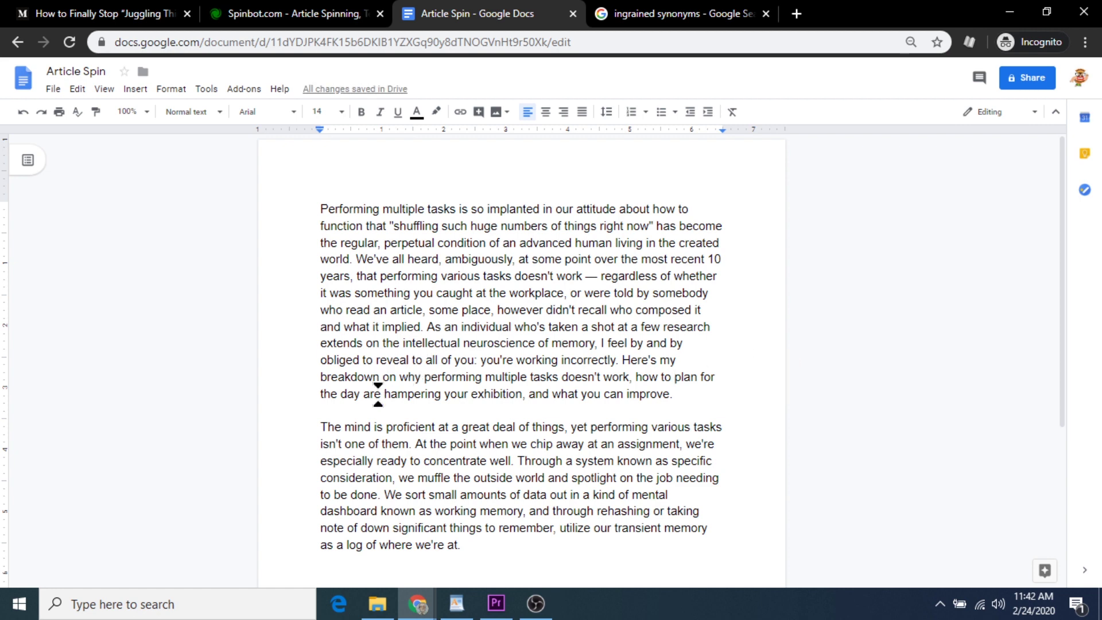
key("BackSpace")
key("BackSpace")
key("BackSpace")
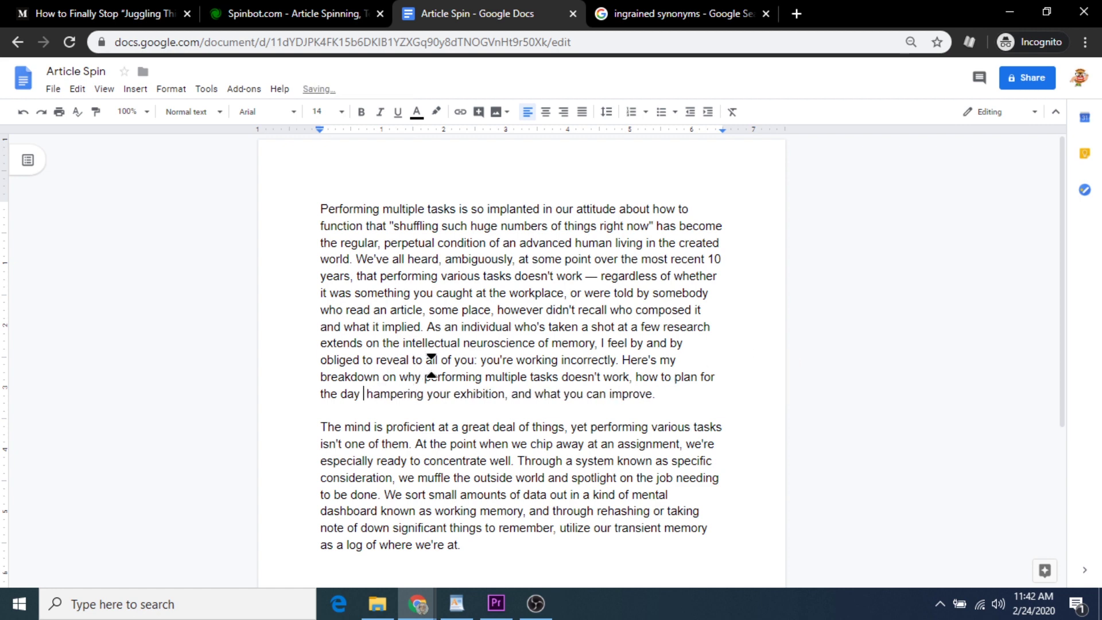
type("is")
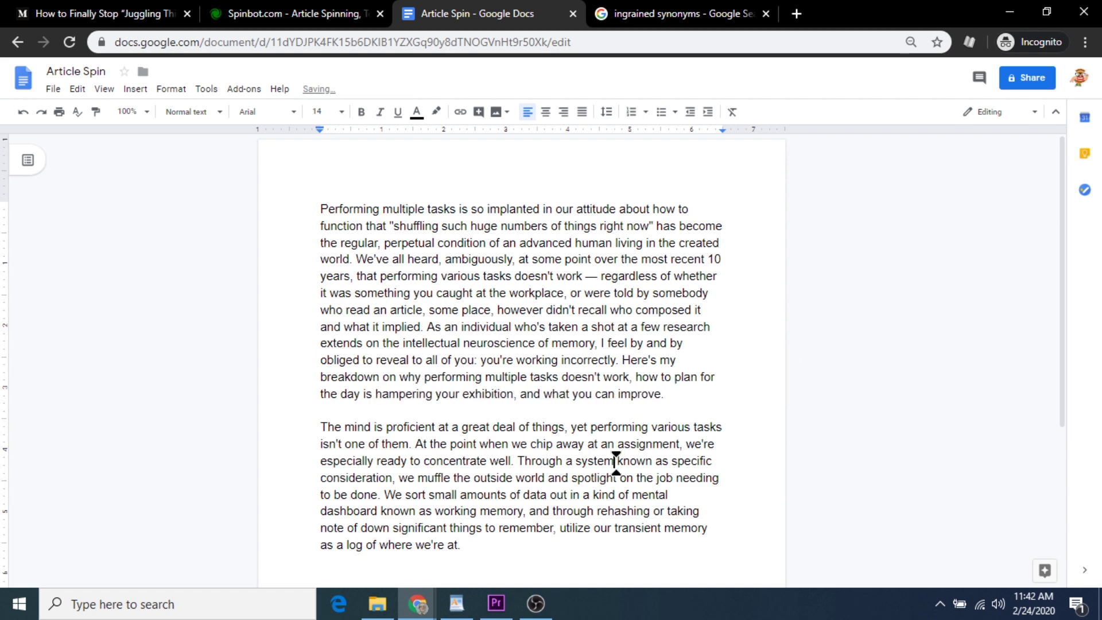
scroll(615, 460, "down", 2)
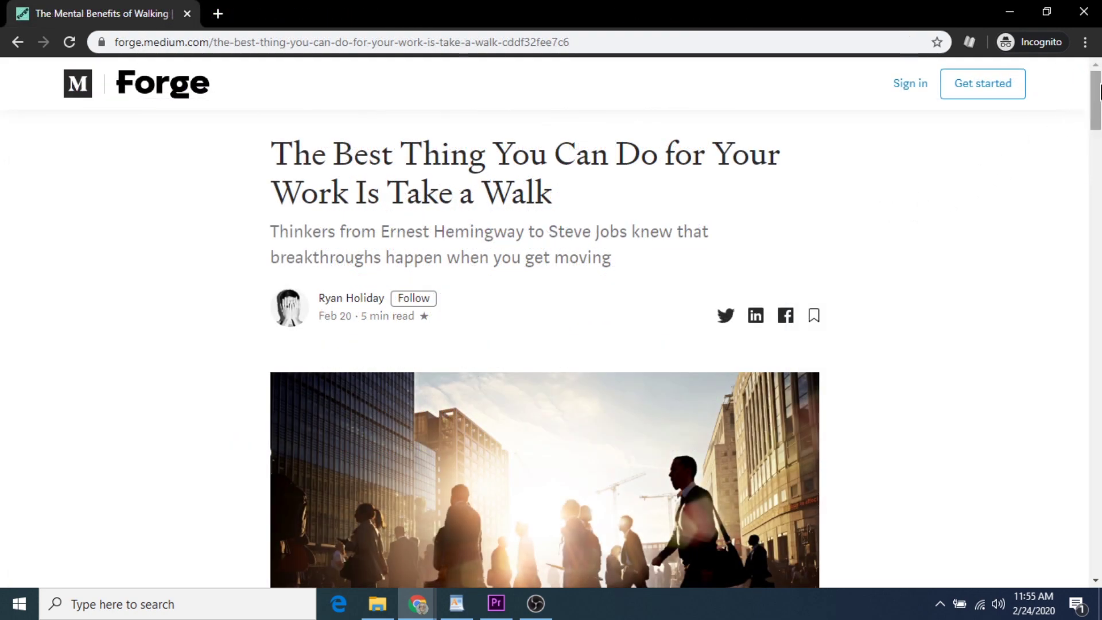
- Skim the Forge article "The Best Thing You Can Do for Your Work Is Take a Walk" and its author's profile page
left_click_drag(1101, 92, 1099, 480)
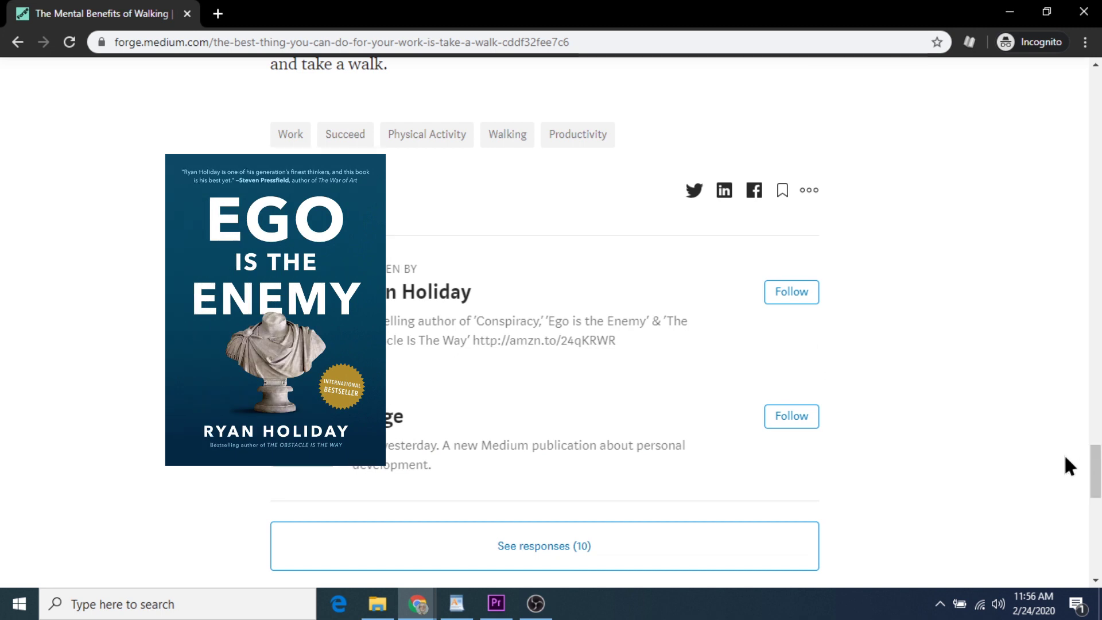
left_click(422, 295)
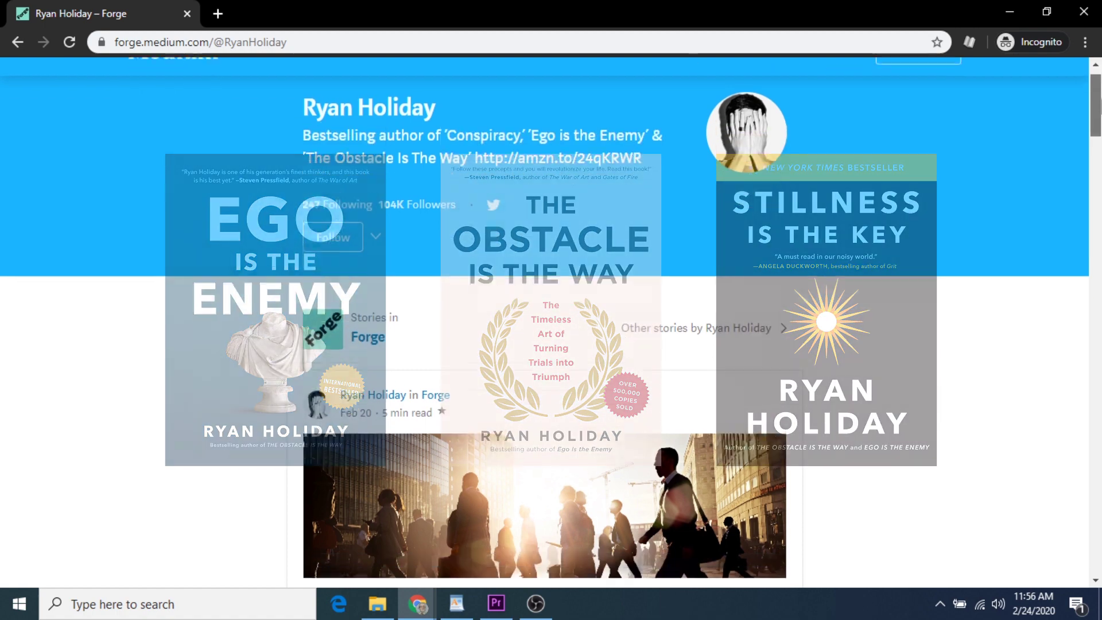
left_click_drag(1100, 103, 1100, 225)
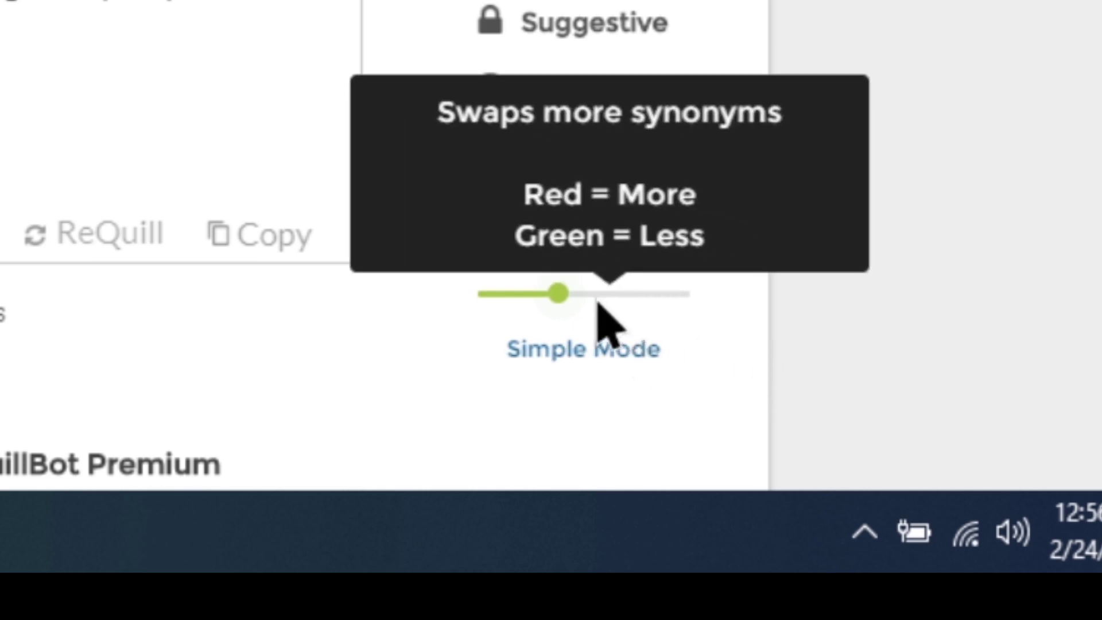
- Try QuillBot's Word Flipper at its maximum, medium, minimum and a fairly high synonym-swapping level
left_click_drag(557, 294, 691, 296)
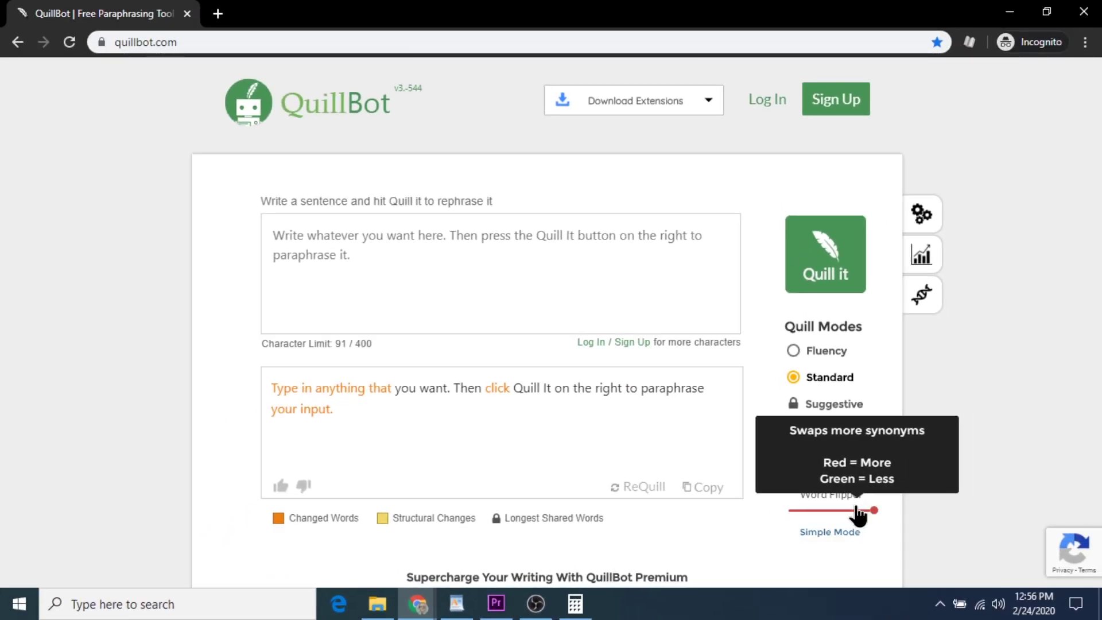
left_click(820, 510)
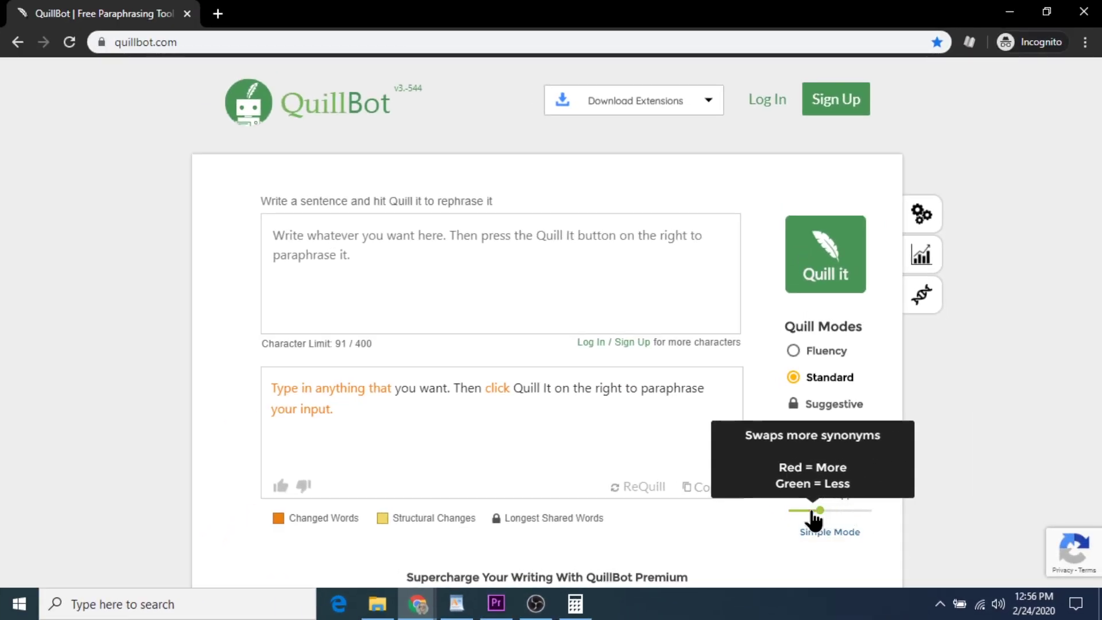
left_click(801, 511)
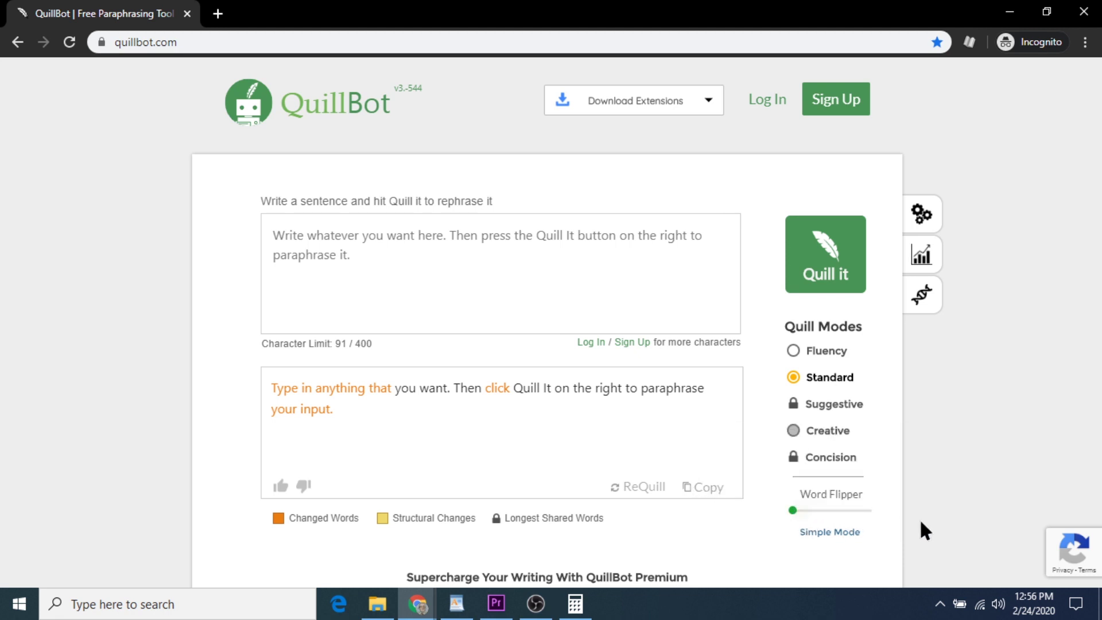
left_click(846, 510)
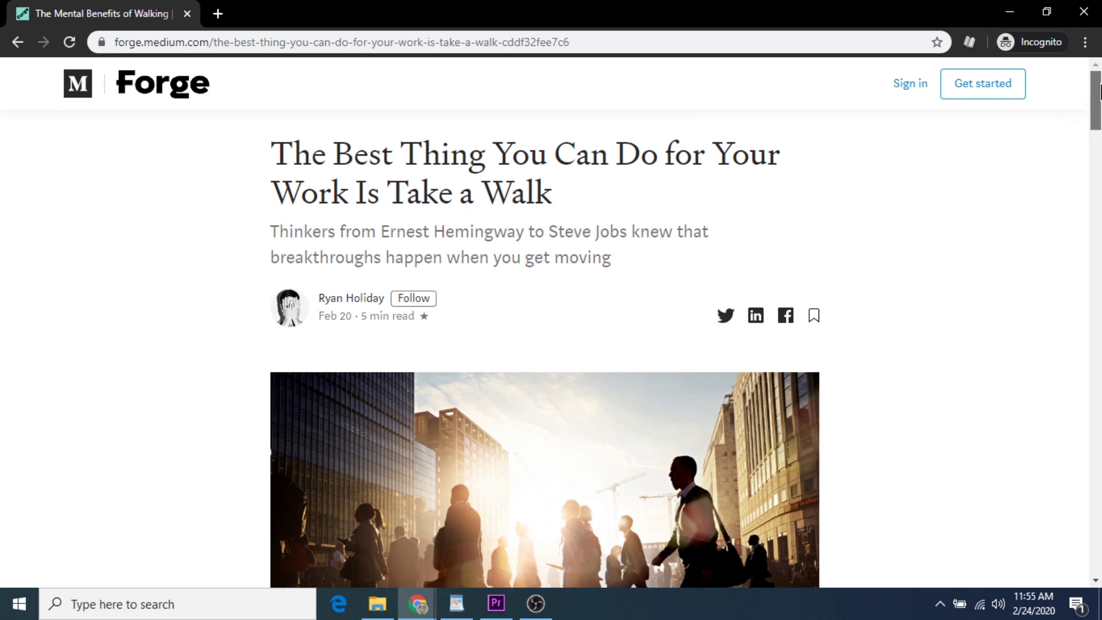
- Skim the opening paragraphs and body of the Forge article about taking a walk
left_click_drag(1100, 92, 1100, 156)
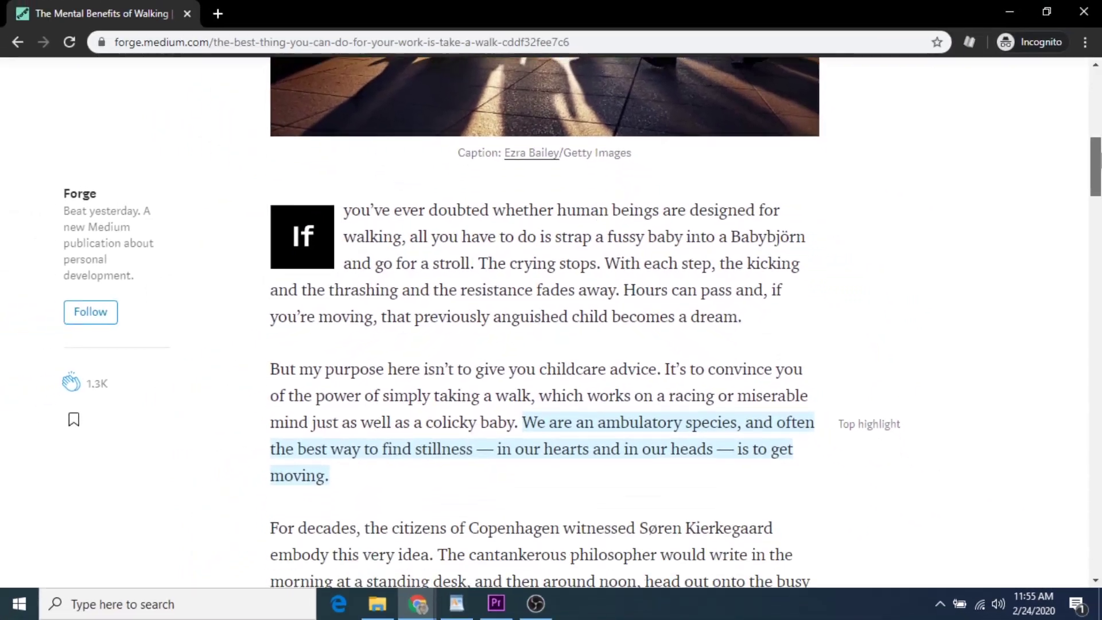
scroll(551, 322, "down", 1)
left_click_drag(1097, 167, 1098, 357)
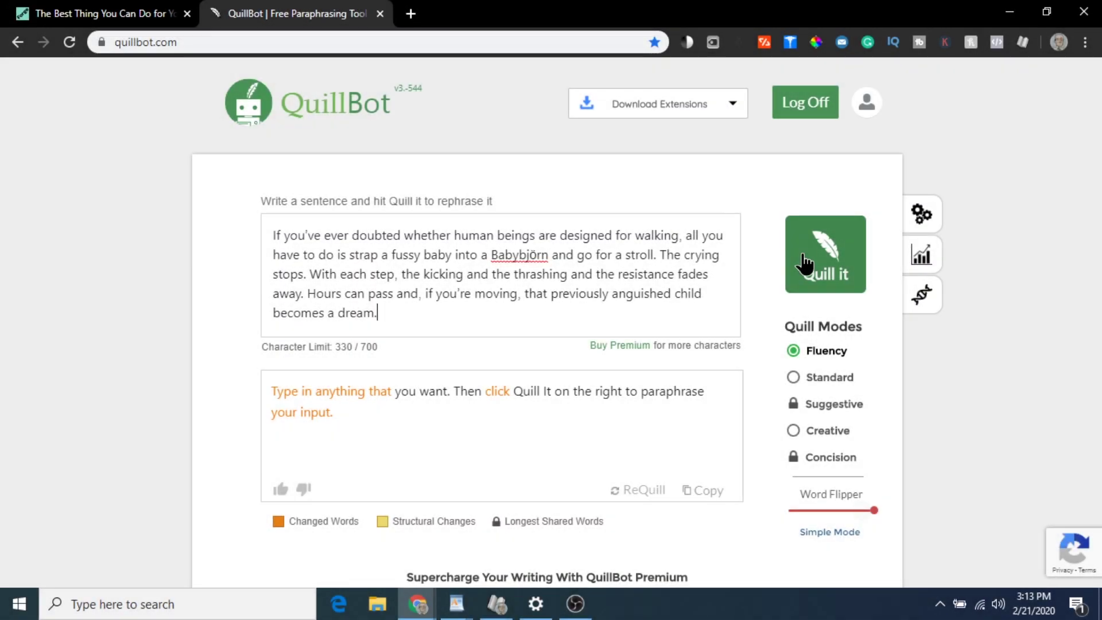
- Paraphrase the article's opening paragraph in QuillBot using the Fluency, Standard and Creative modes with the Word Flipper at maximum
left_click(804, 264)
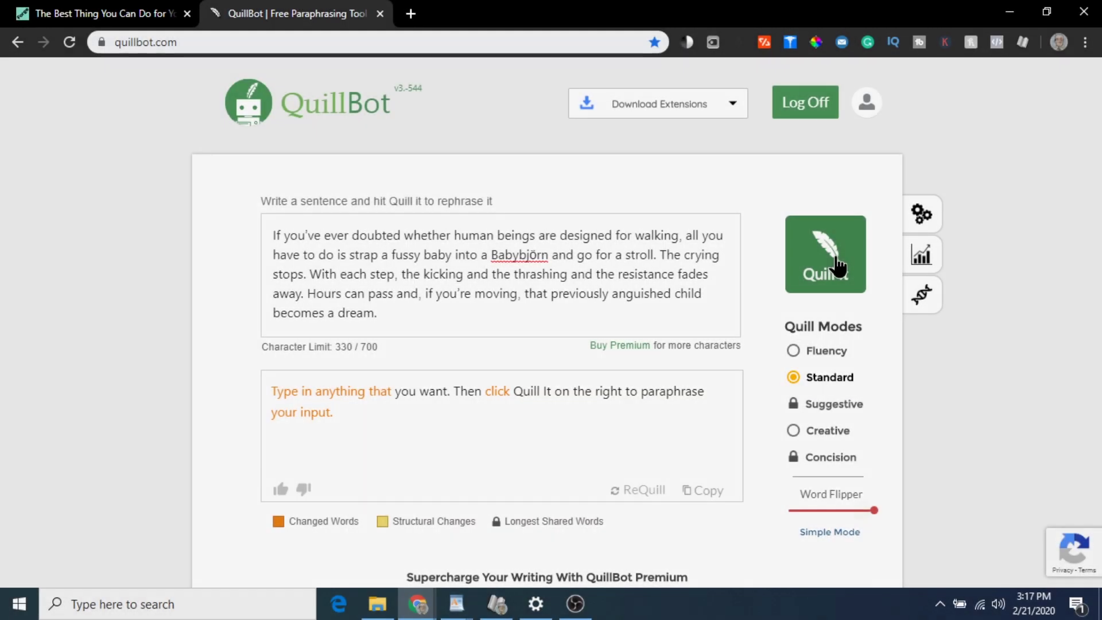
left_click(837, 266)
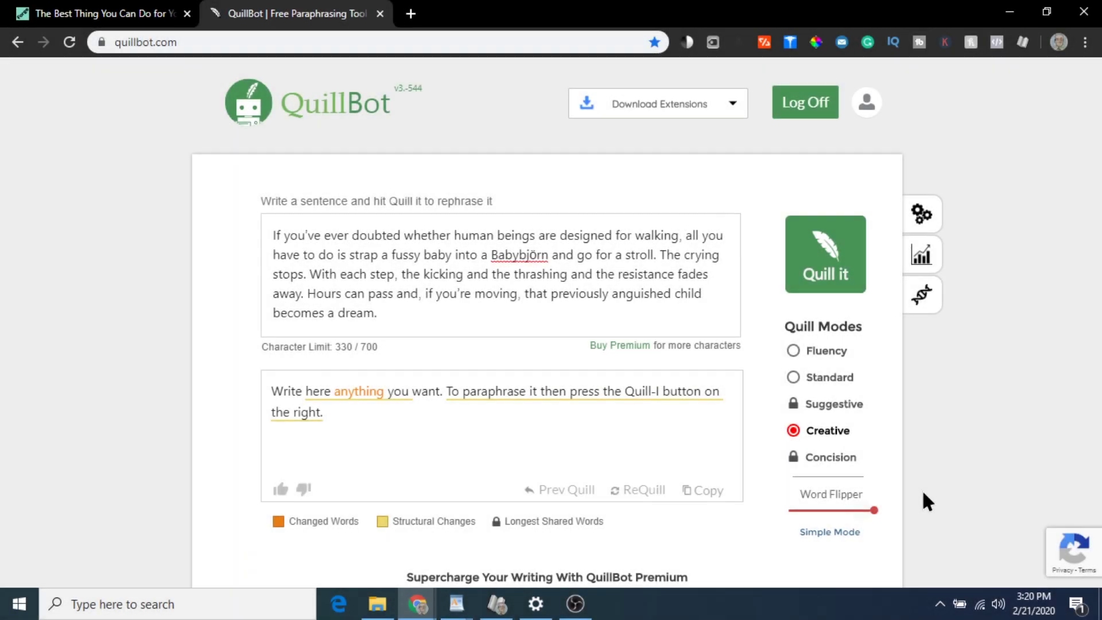
mouse_move(846, 446)
left_click(836, 253)
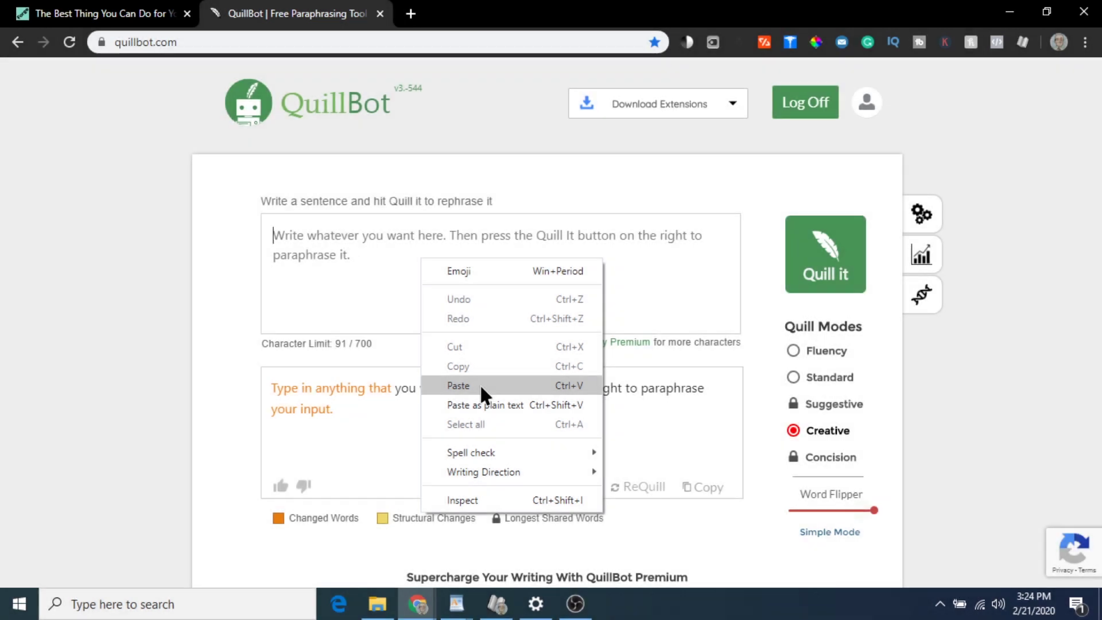
- Paste the already paraphrased paragraph into QuillBot's input and paraphrase it again in Creative mode
left_click(480, 385)
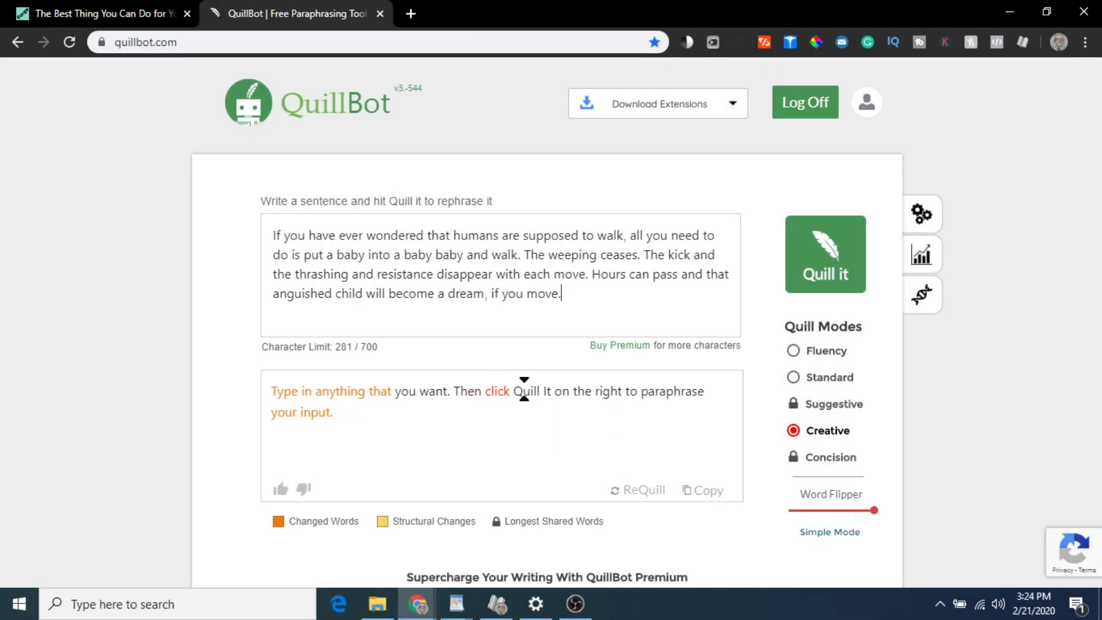
left_click(853, 281)
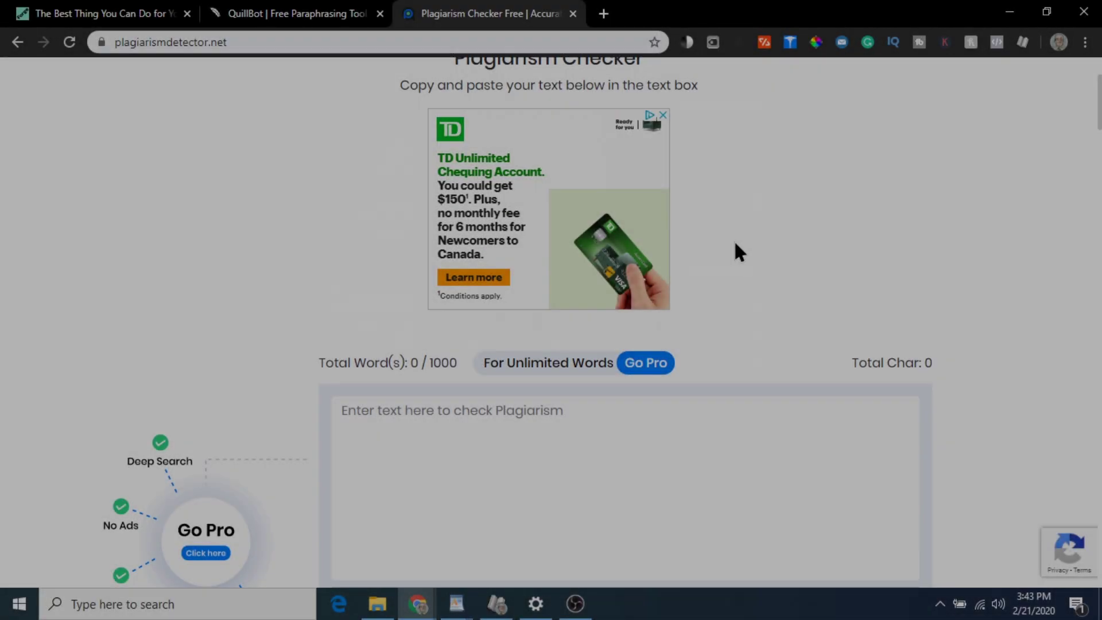
- Enter the original opening paragraph on plagiarismdetector.net, check it for plagiarism and expand the plagiarized sources
scroll(734, 240, "down", 3)
left_click(614, 290)
type("If you've ever doubted whether human beings are designed for walking, all you have to do is strap a fussy baby into a Babybjörn and go for a stroll. The crying stops. With each step, the kicking and the thrashing and the resistance fades away. Hours can pass and, if you're moving, that previously anguished child becomes a dream.")
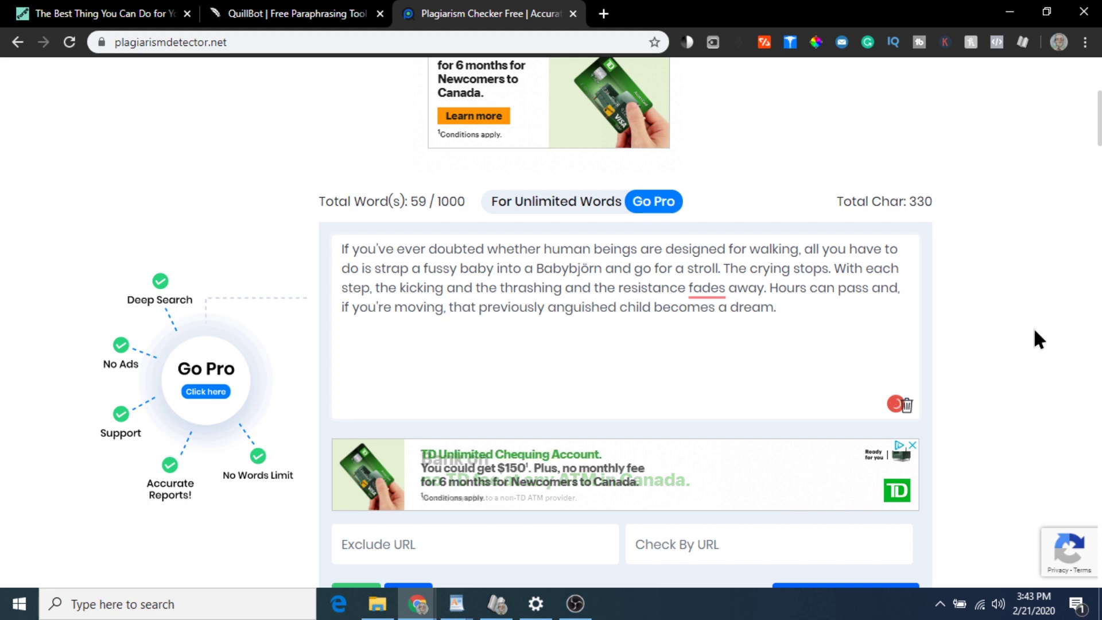
scroll(1033, 334, "down", 3)
left_click(877, 443)
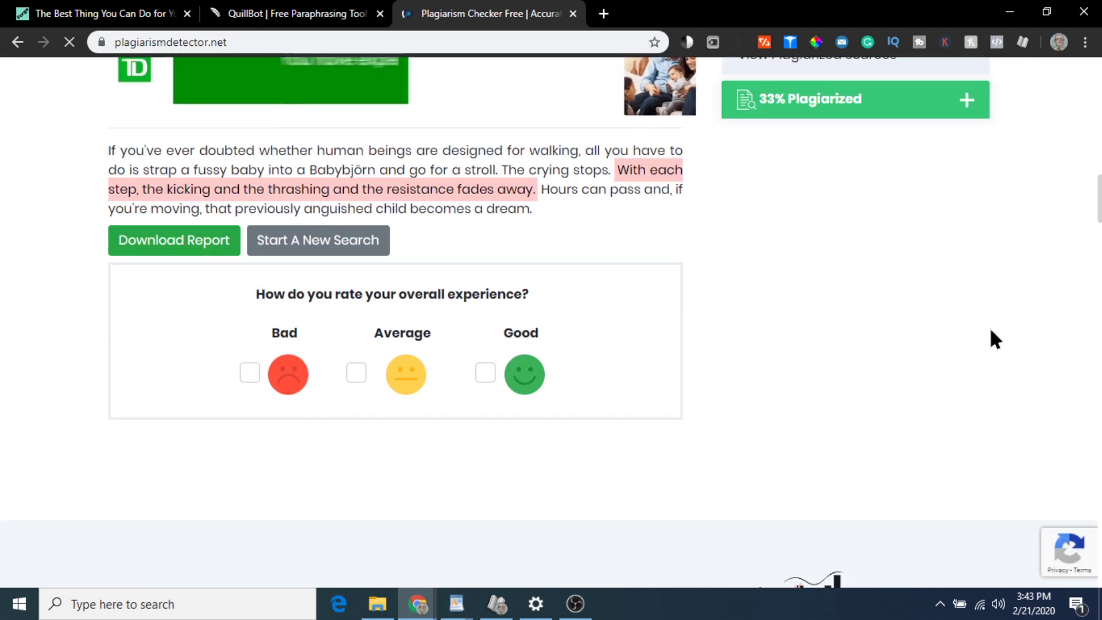
scroll(989, 339, "up", 3)
left_click(967, 267)
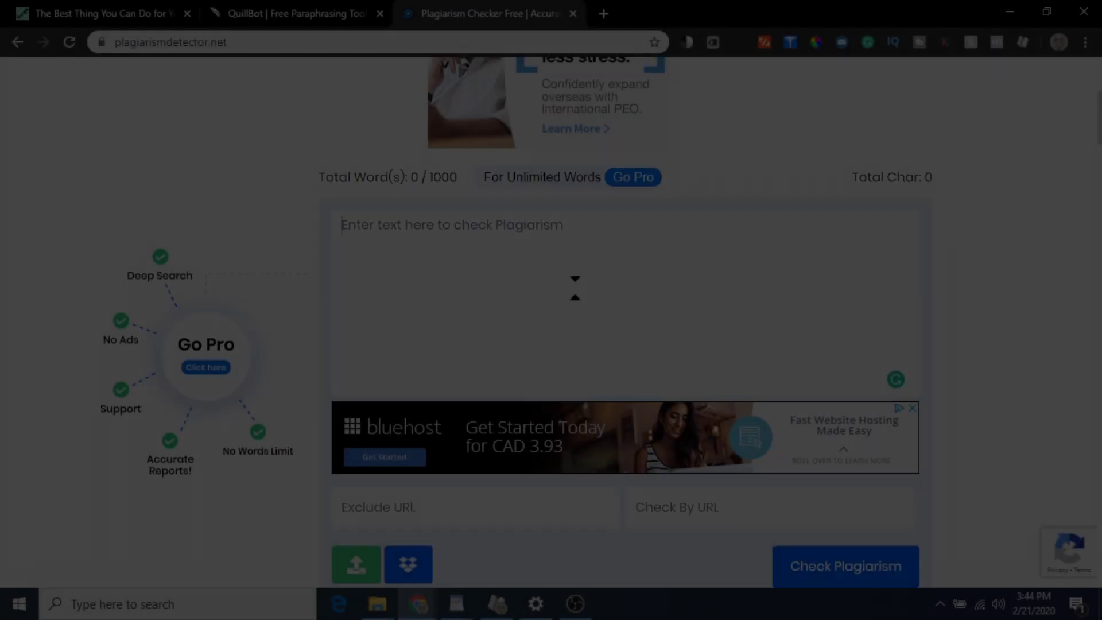
- Check the paraphrased paragraph about moving with a baby for plagiarism and view the scan report
scroll(947, 333, "down", 3)
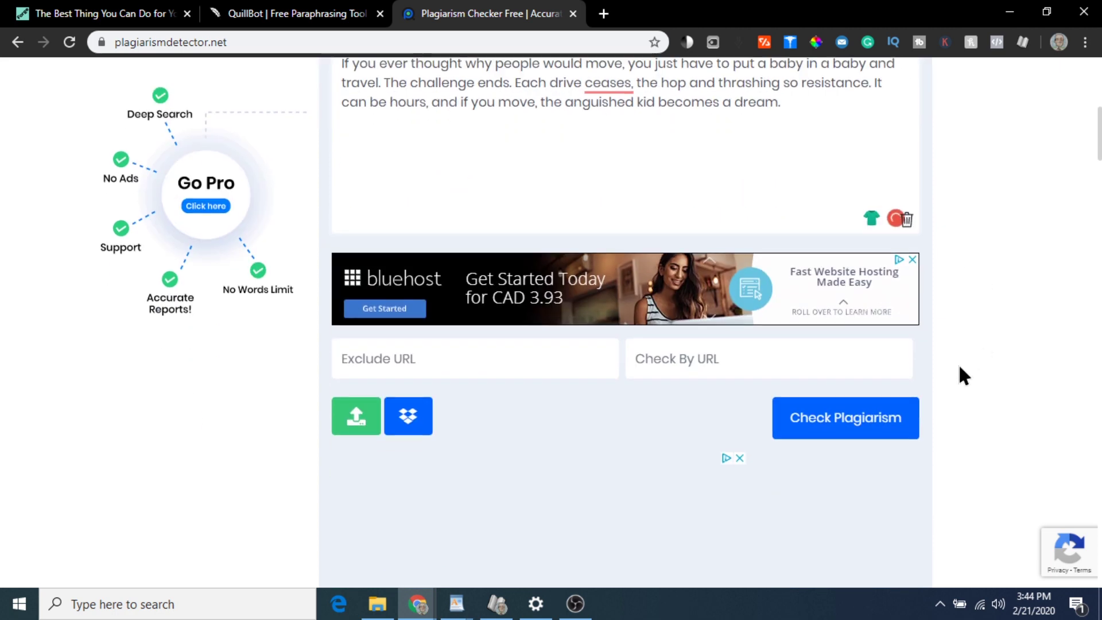
left_click(833, 425)
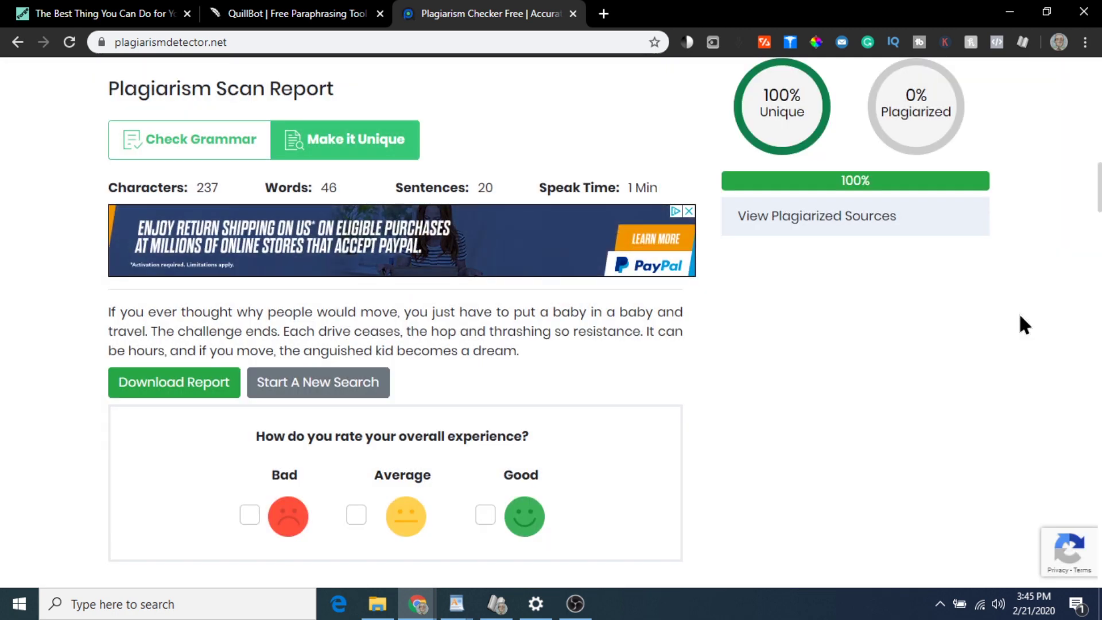
scroll(1020, 315, "up", 2)
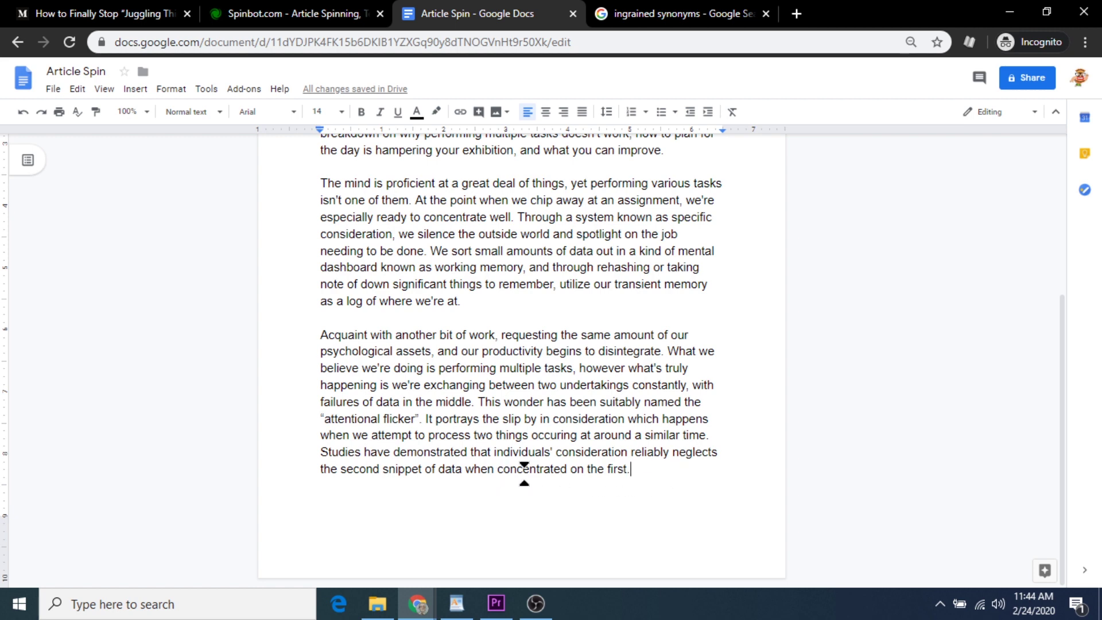
- Bold the closing words from "individuals' consideration reliably neglects" to "on the first." and start a new line below the paragraph
left_click_drag(644, 472, 495, 458)
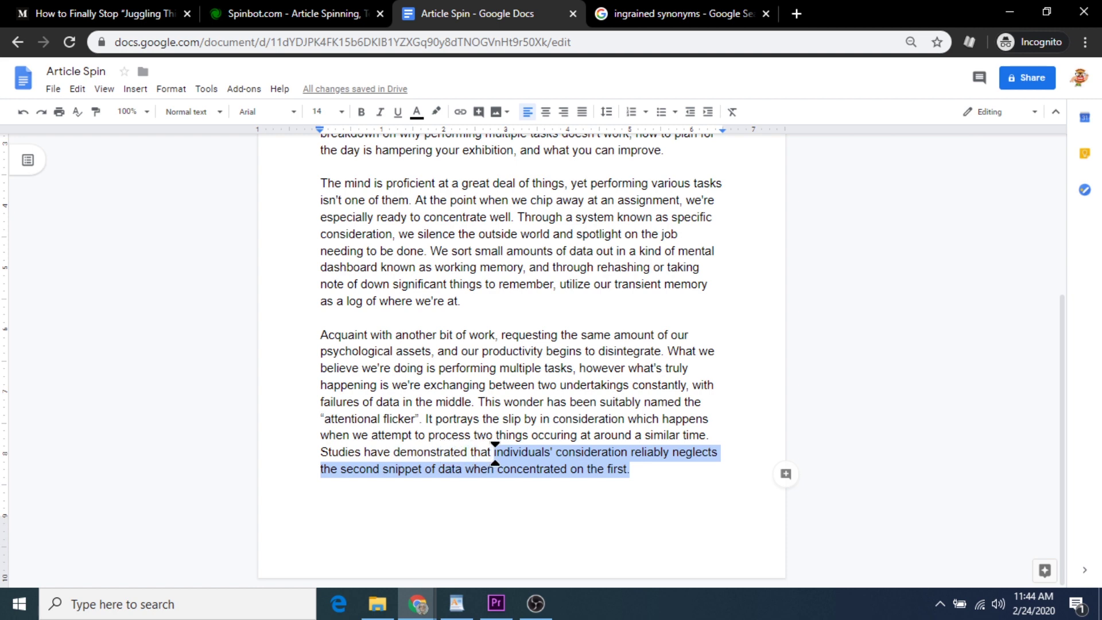
left_click(362, 112)
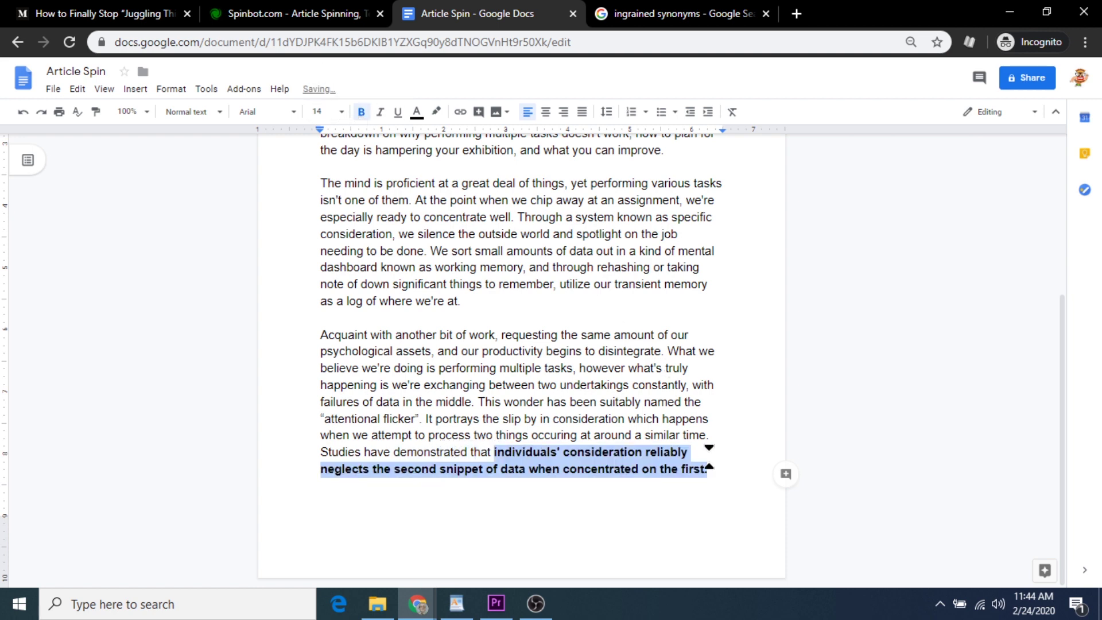
left_click(706, 451)
left_click(726, 478)
key("Return")
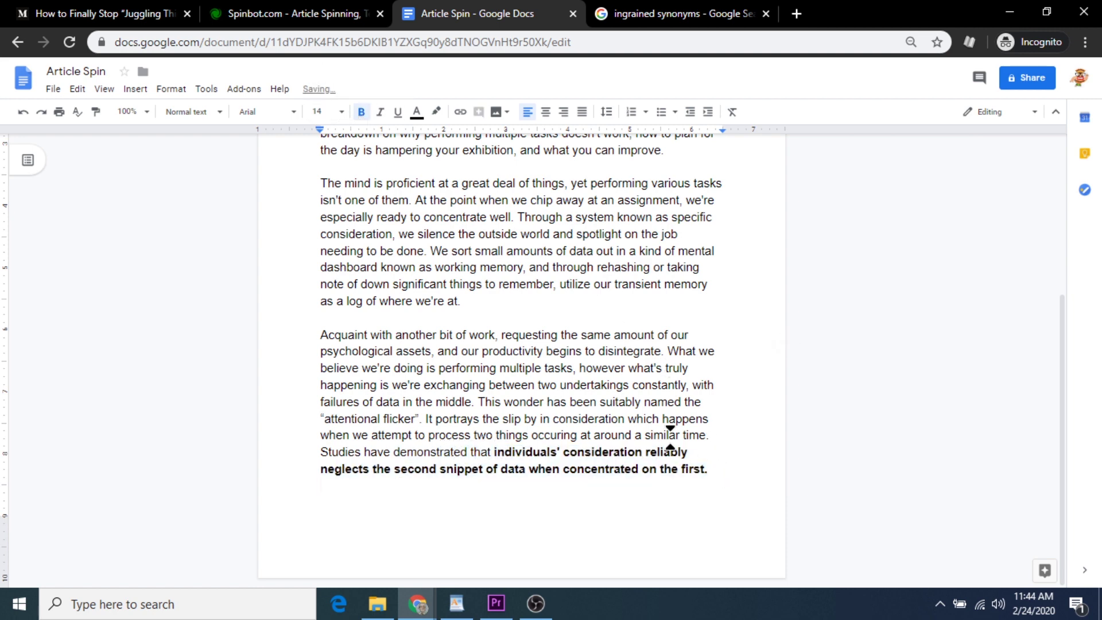
- Switch to the Medium article and copy the first paragraph under the heading "Switching between tasks is a total waste of time"
left_click(118, 14)
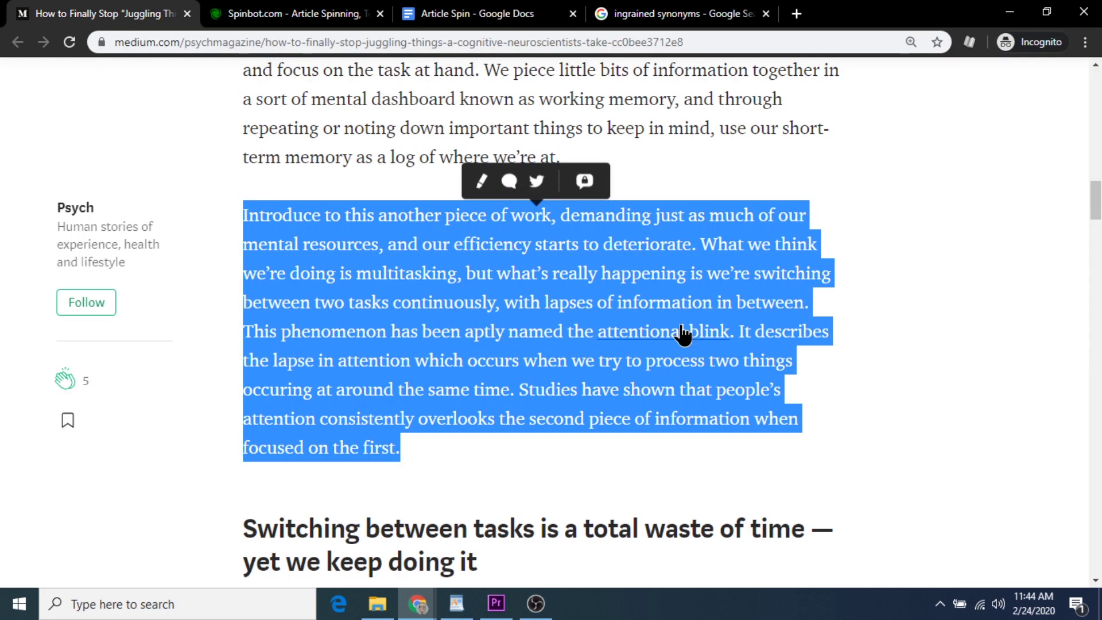
scroll(660, 345, "down", 3)
scroll(658, 342, "down", 3)
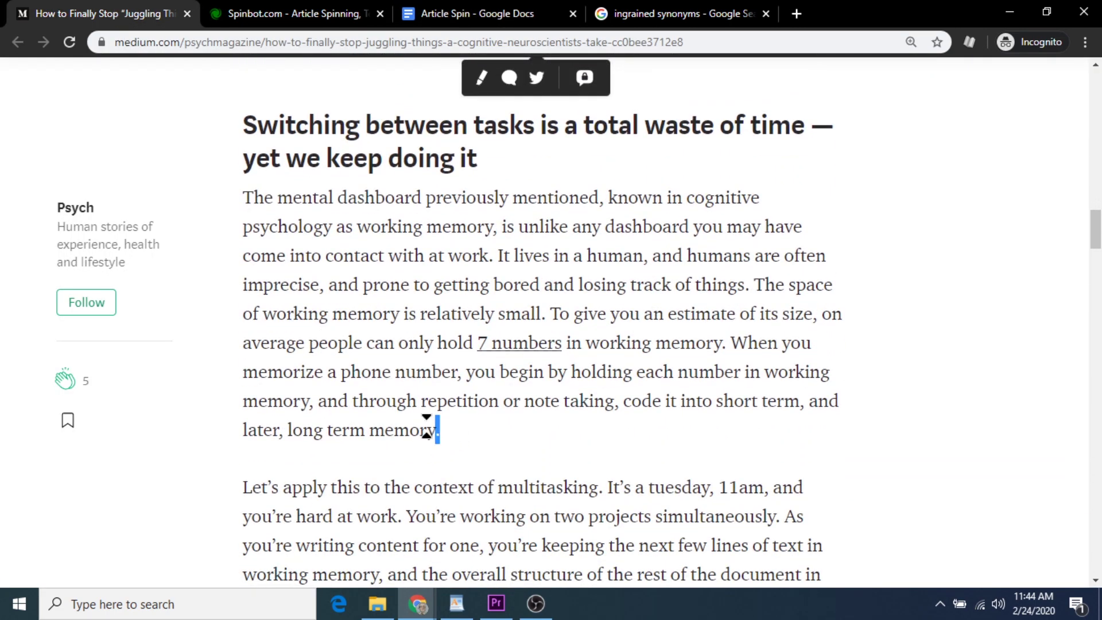
left_click_drag(439, 430, 244, 198)
right_click(355, 240)
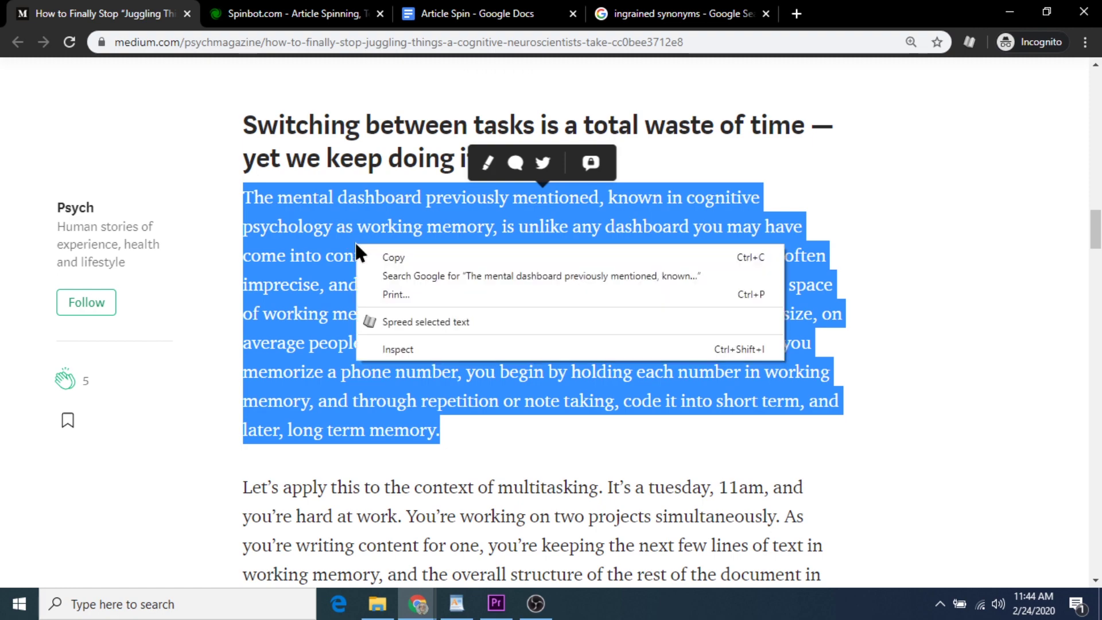
left_click(393, 258)
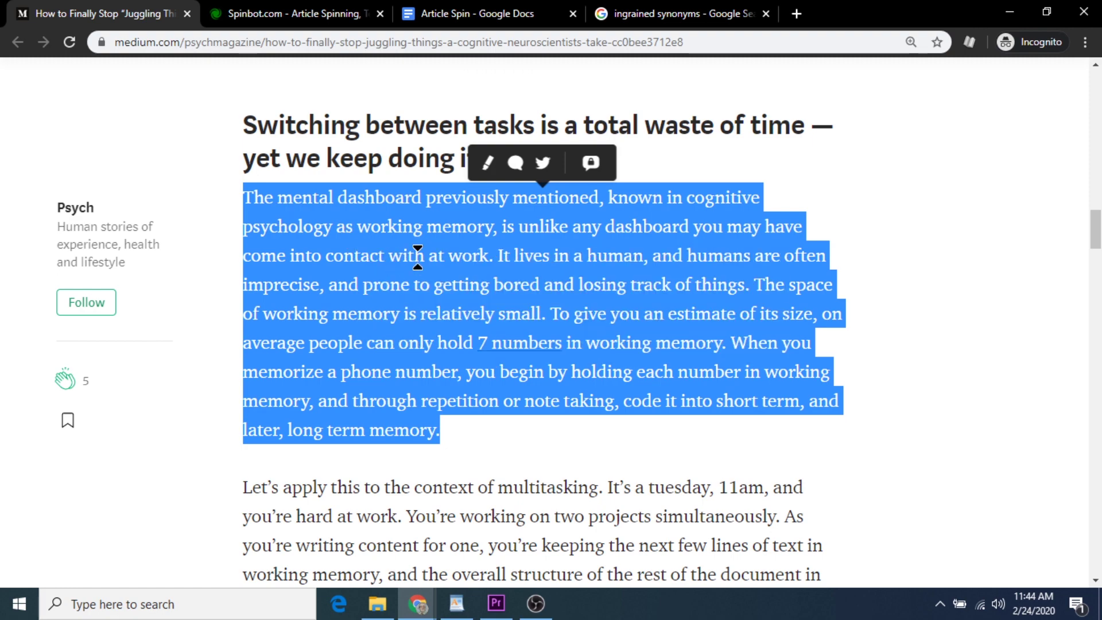
- Switch to Spinbot and replace the text to rewrite with the copied mental dashboard paragraph
left_click(290, 6)
scroll(698, 253, "up", 10)
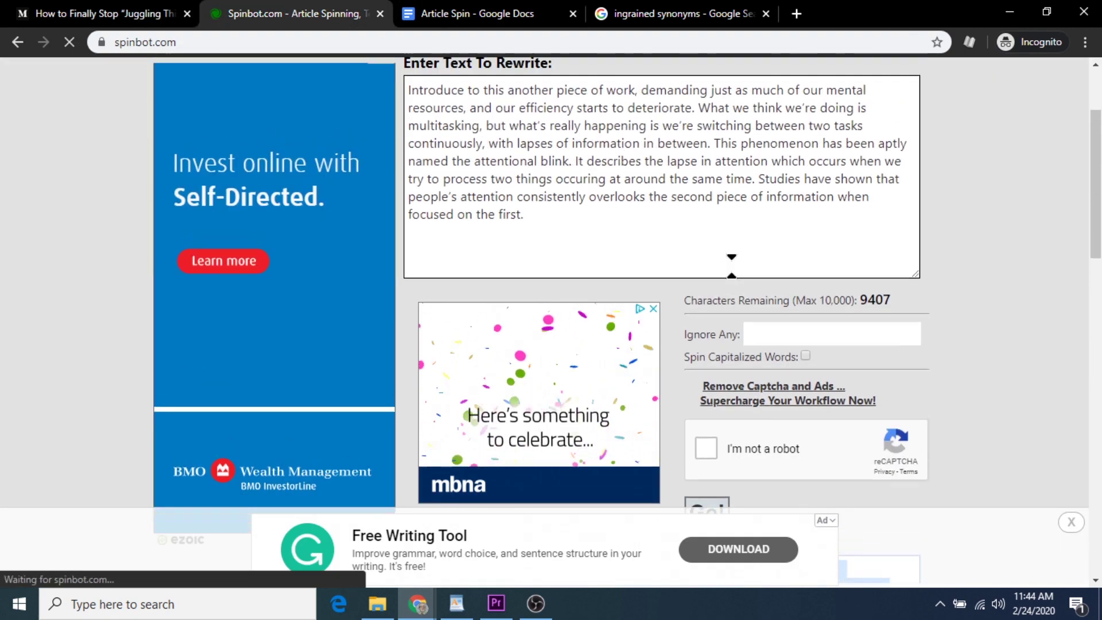
left_click_drag(572, 356, 407, 229)
right_click(504, 253)
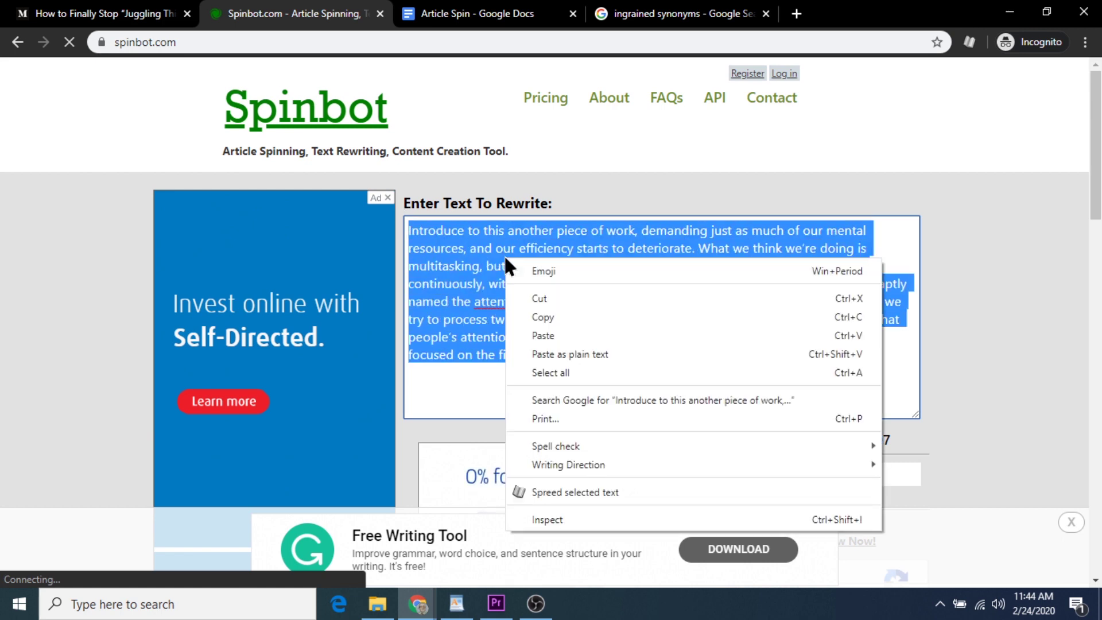
left_click(569, 336)
- Complete the robot check and have Spinbot rewrite the mental dashboard paragraph
scroll(681, 374, "down", 3)
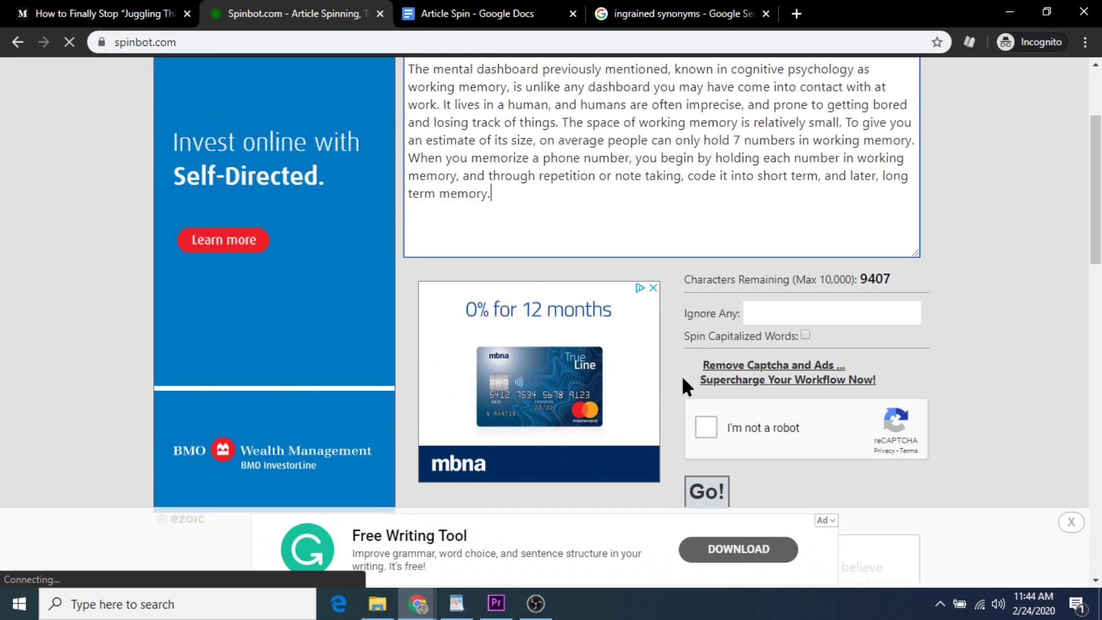
left_click(706, 427)
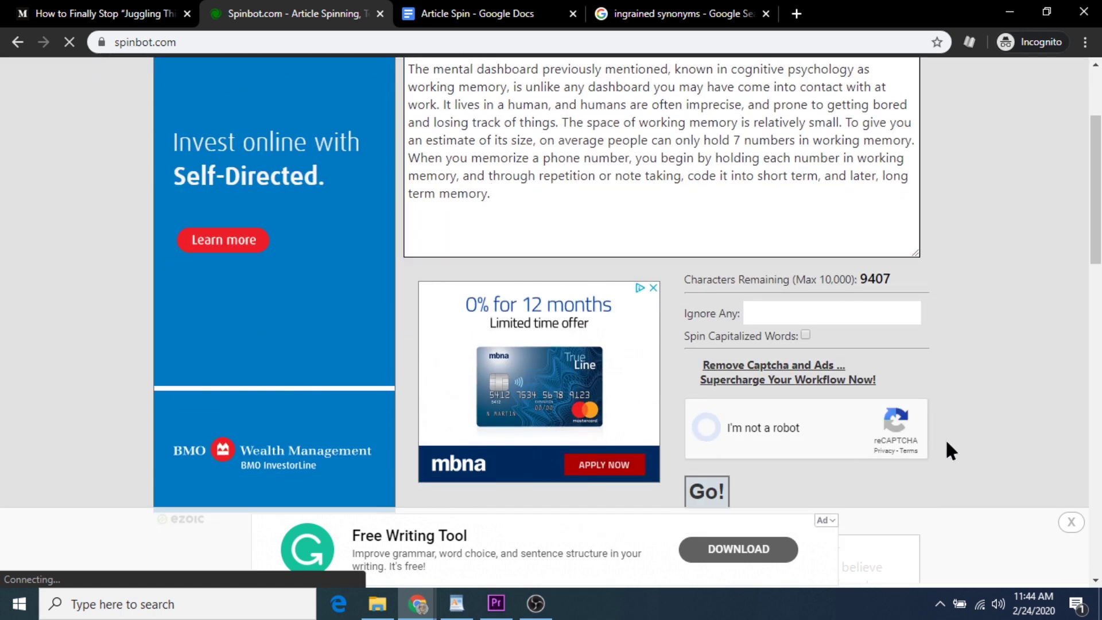
scroll(929, 450, "down", 1)
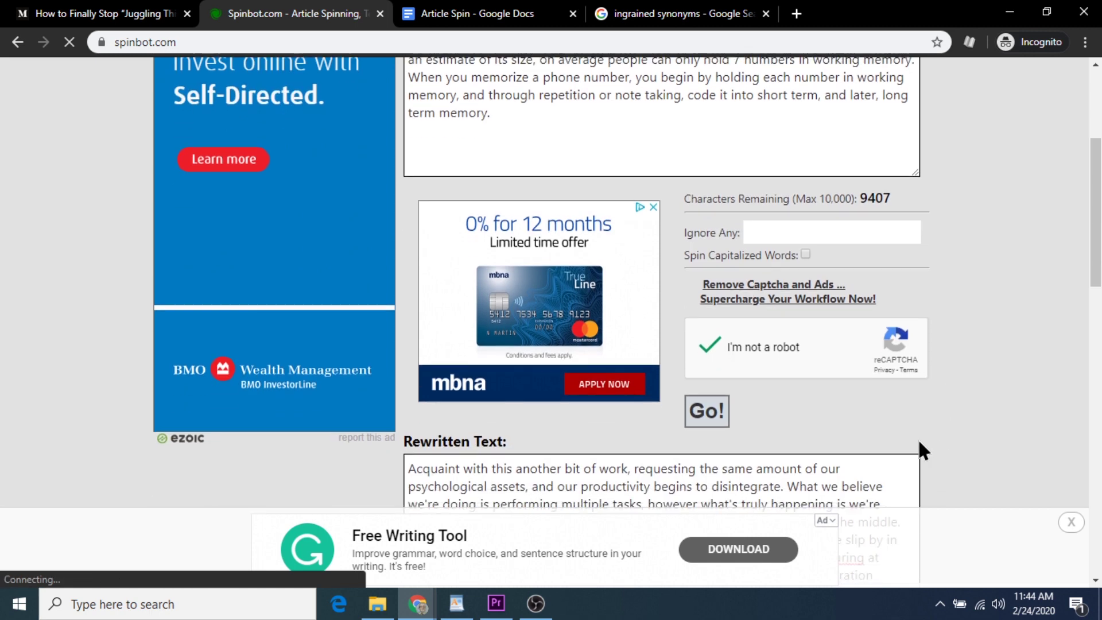
left_click(709, 421)
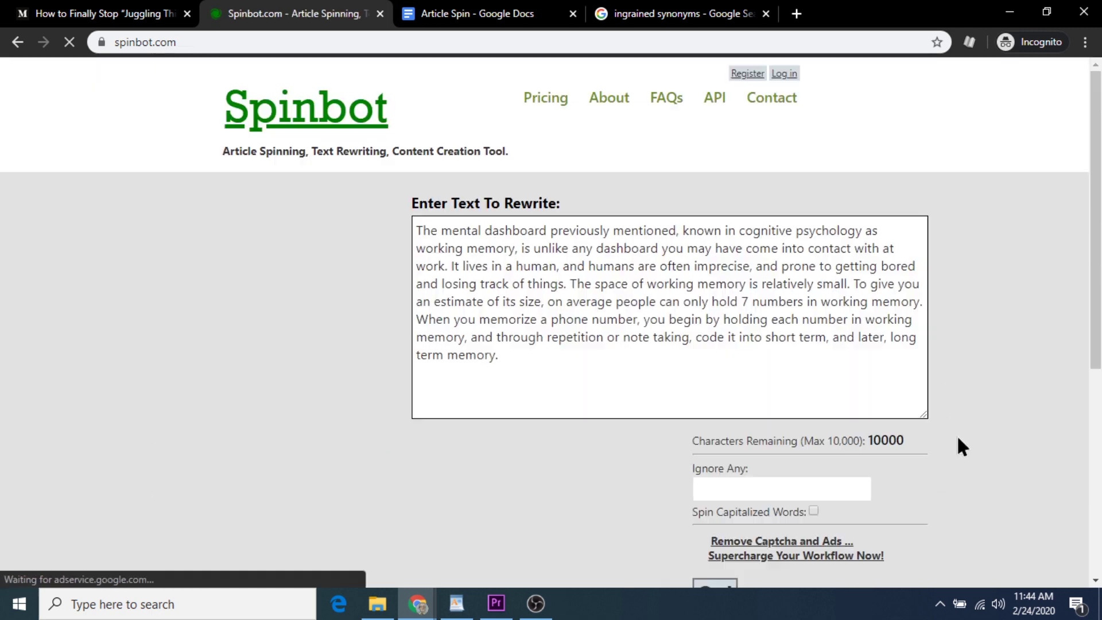
scroll(956, 446, "down", 7)
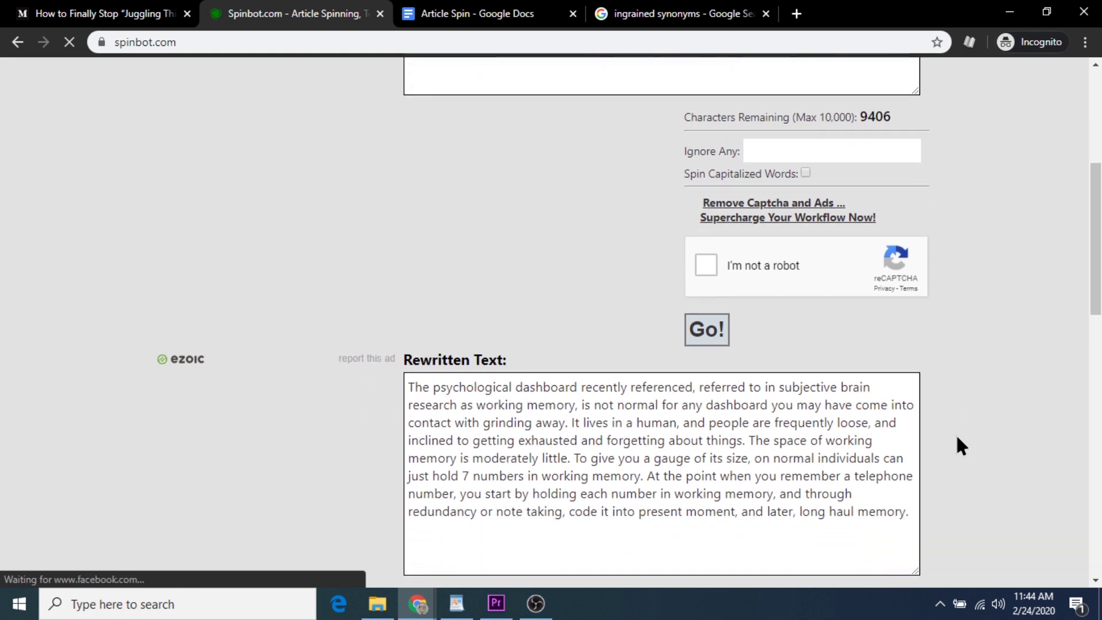
- Copy the complete rewritten text from Spinbot and paste it at the end of the Article Spin document in Google Docs
left_click_drag(909, 432, 406, 304)
right_click(445, 327)
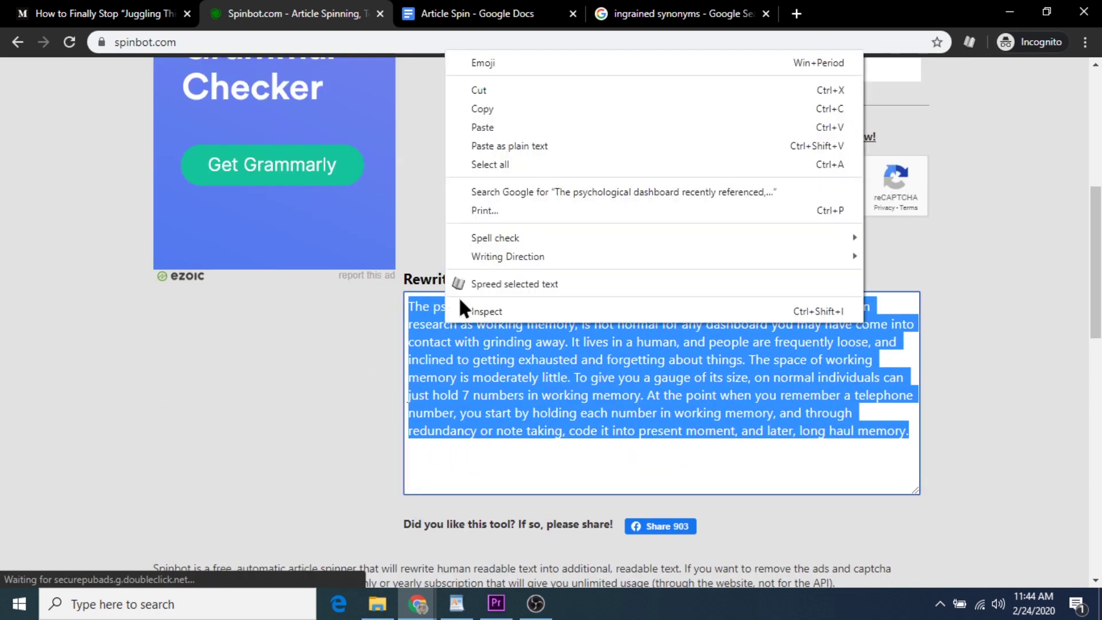
left_click(507, 115)
left_click(477, 13)
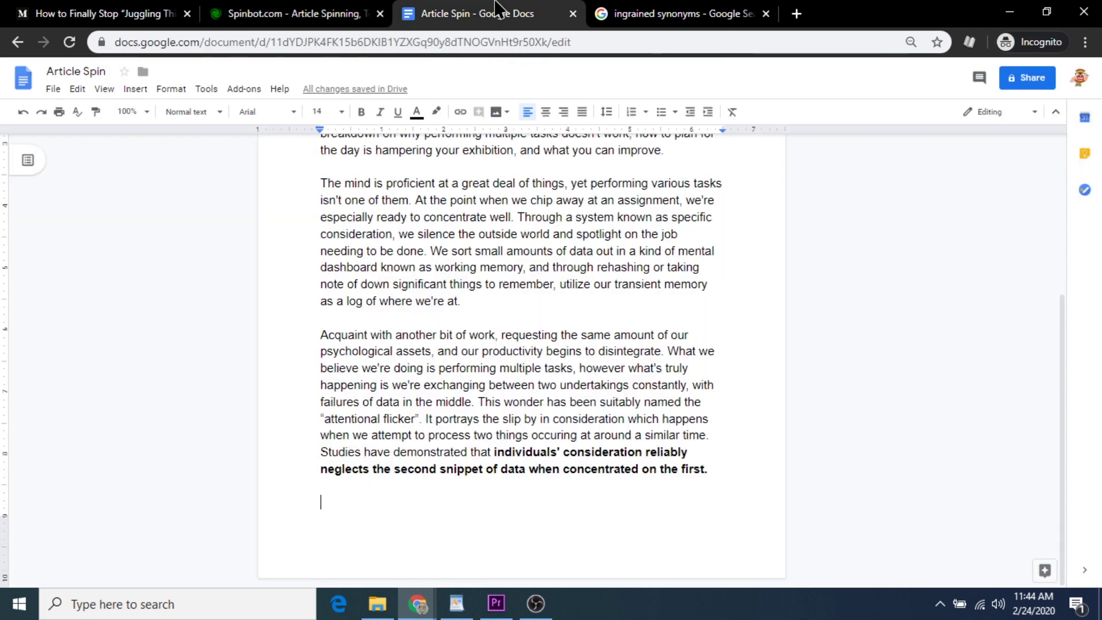
key("ctrl+v")
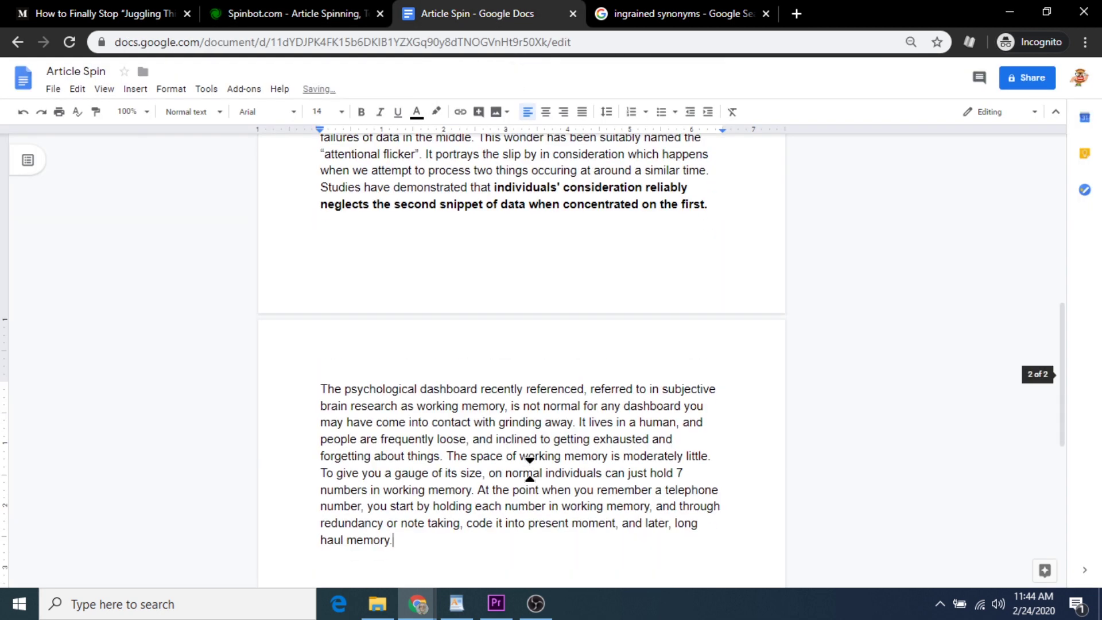